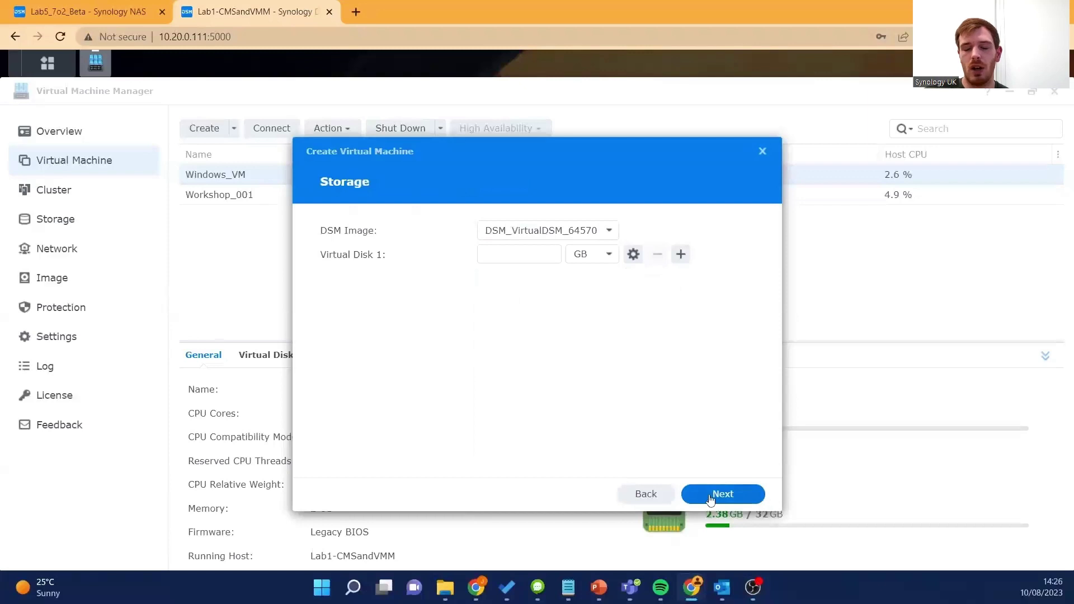
Give the new virtual machine a 100 GB virtual disk and keep the default network settings and Autostart set to No
left_click(517, 254)
type("100")
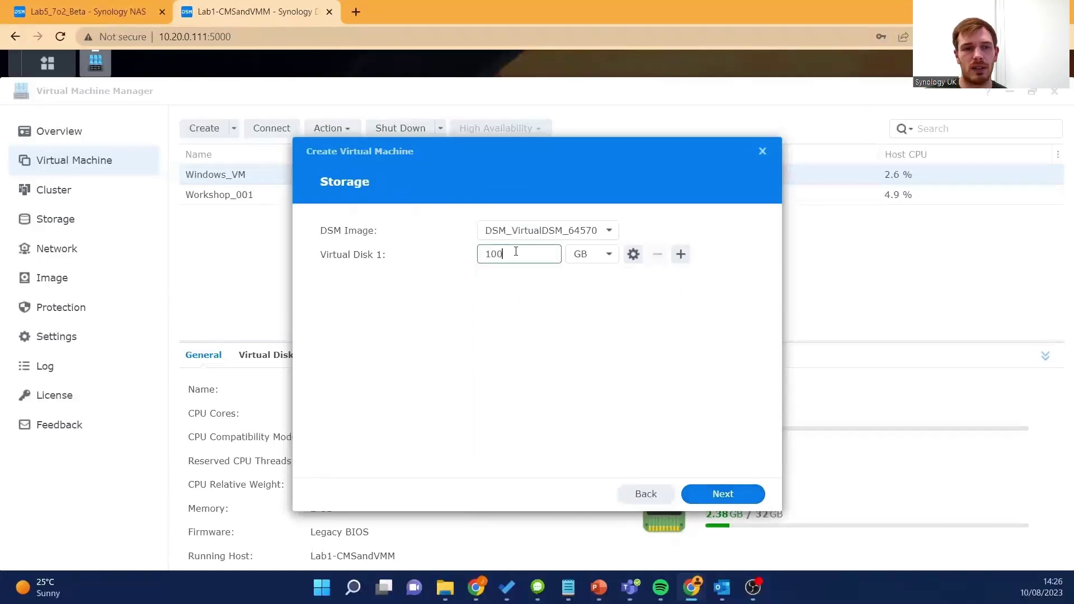
left_click(719, 496)
left_click(719, 496)
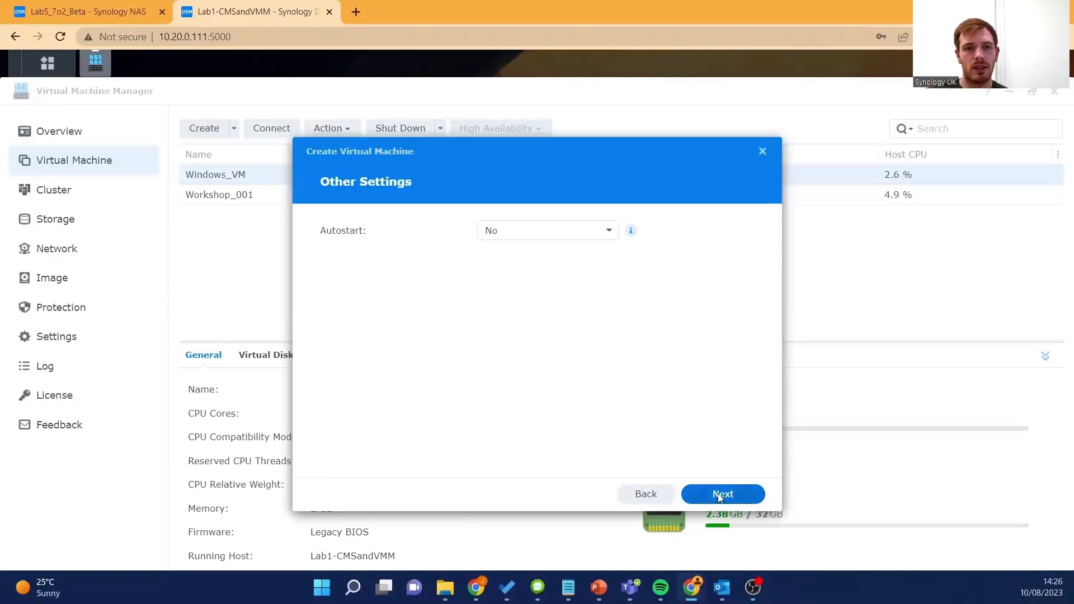
left_click(720, 496)
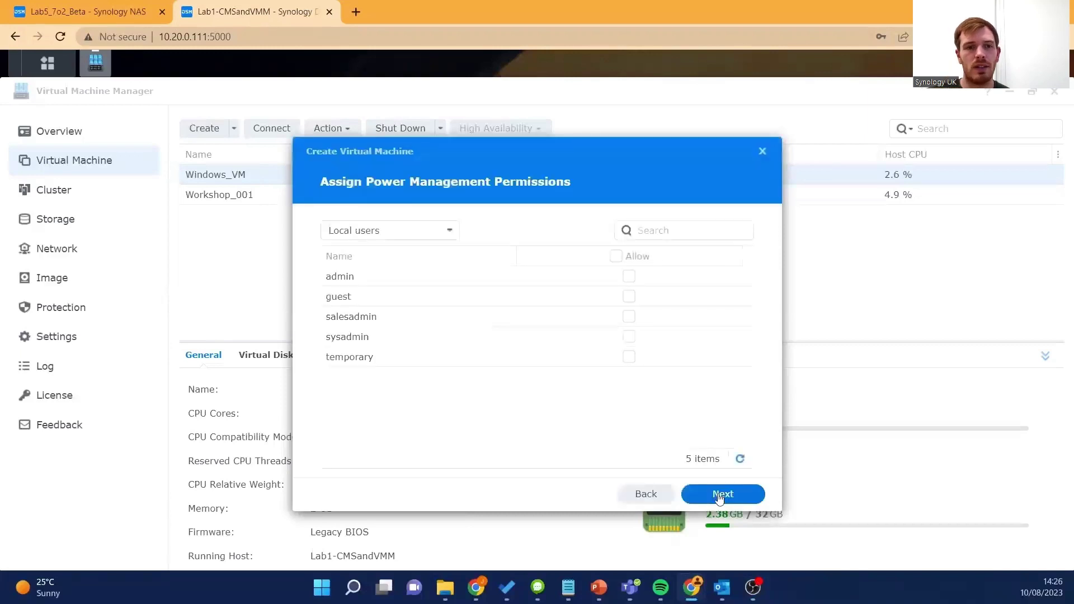
Allow salesadmin to manage the virtual machine's power and finish creating it with power-on after creation enabled
left_click(633, 318)
left_click(744, 494)
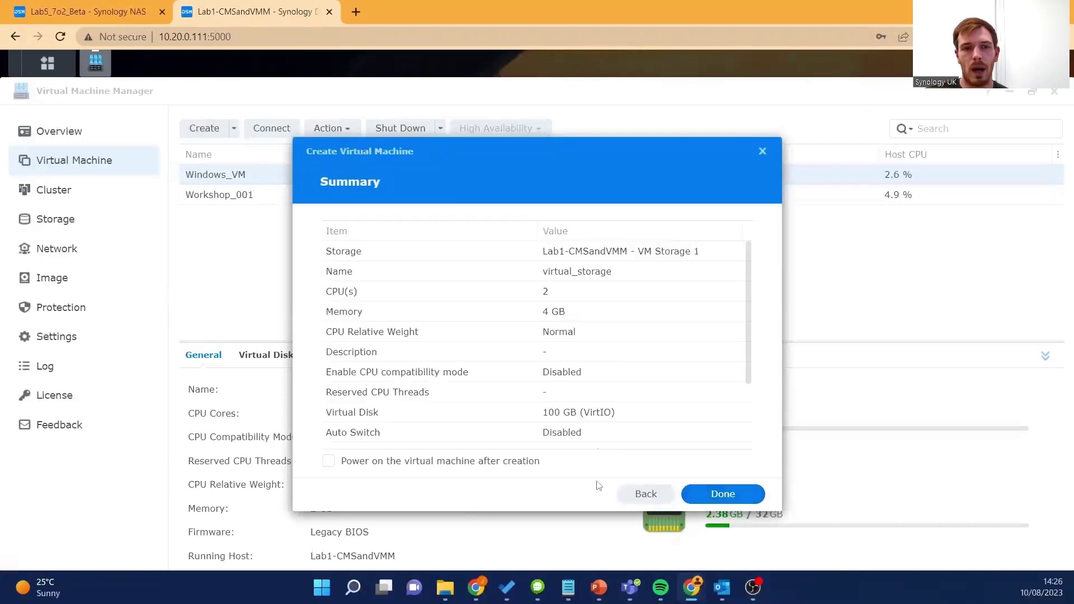
left_click(329, 461)
left_click(722, 493)
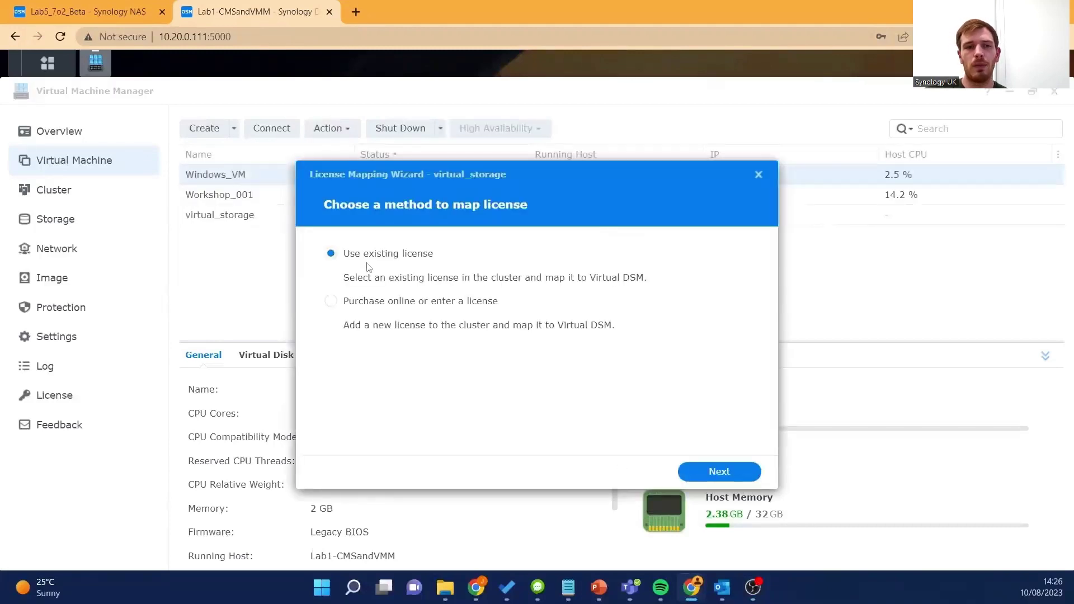
Map the existing free license to the virtual_storage virtual machine
left_click(726, 473)
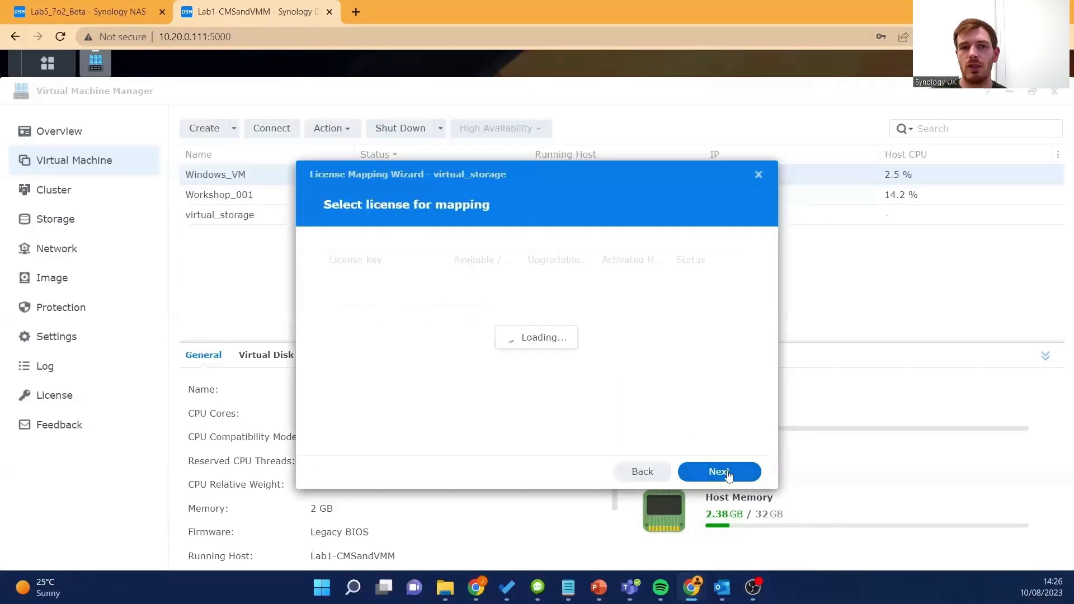
left_click(435, 283)
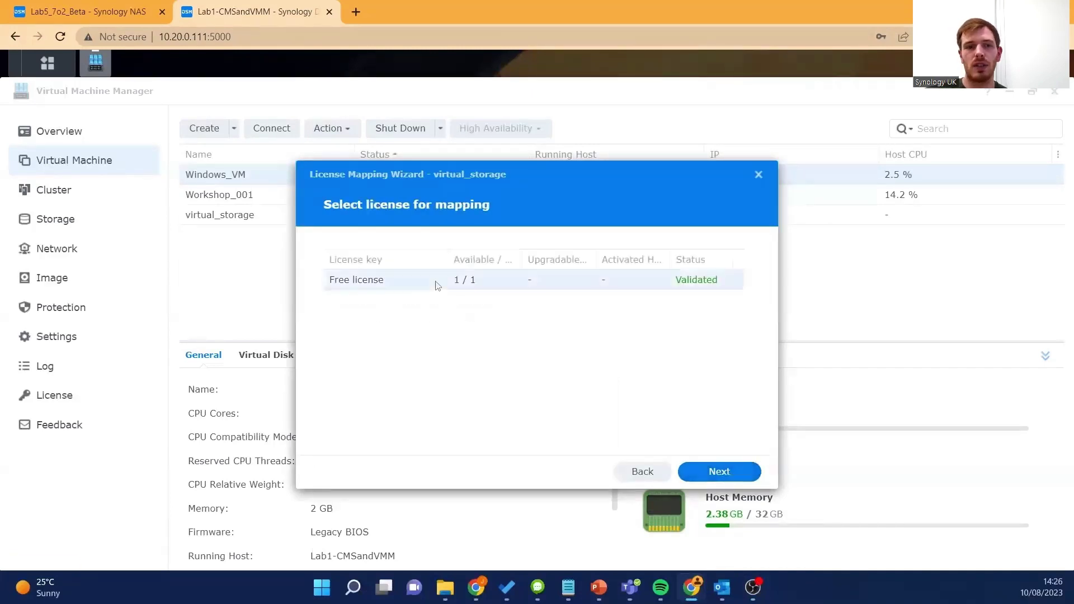
left_click(721, 472)
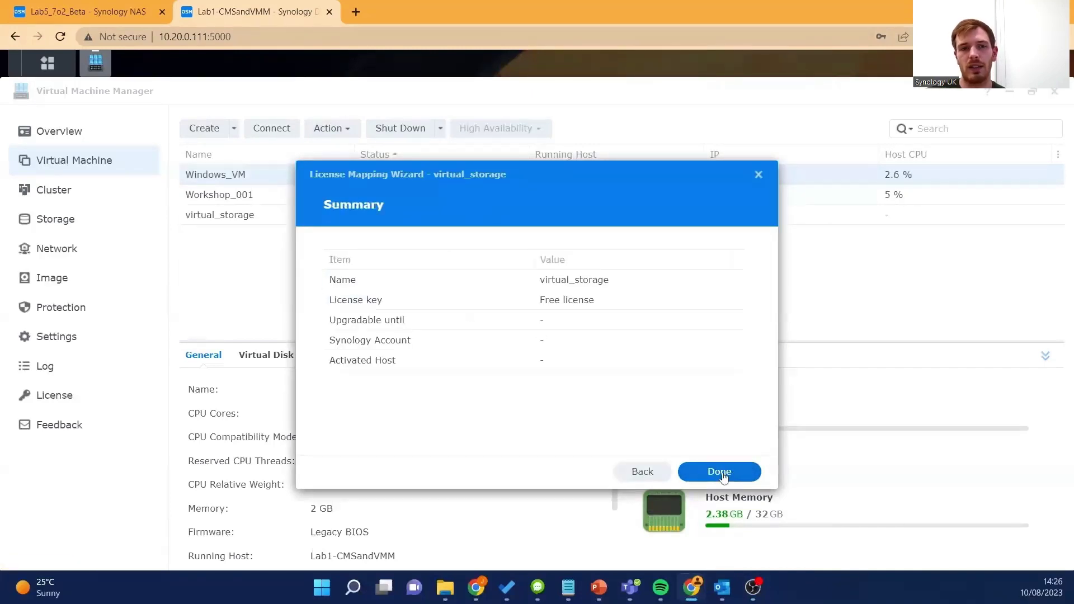
left_click(721, 473)
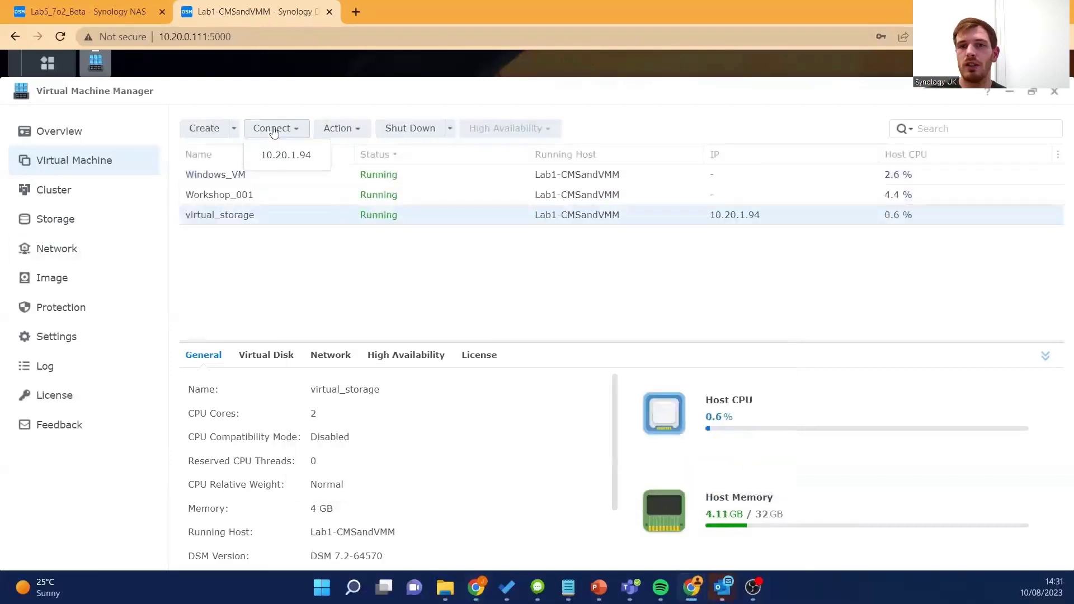
Connect to the new virtual DSM and set it up with the device name virtual_storage, administrator account salesadmin and the account password
left_click(279, 150)
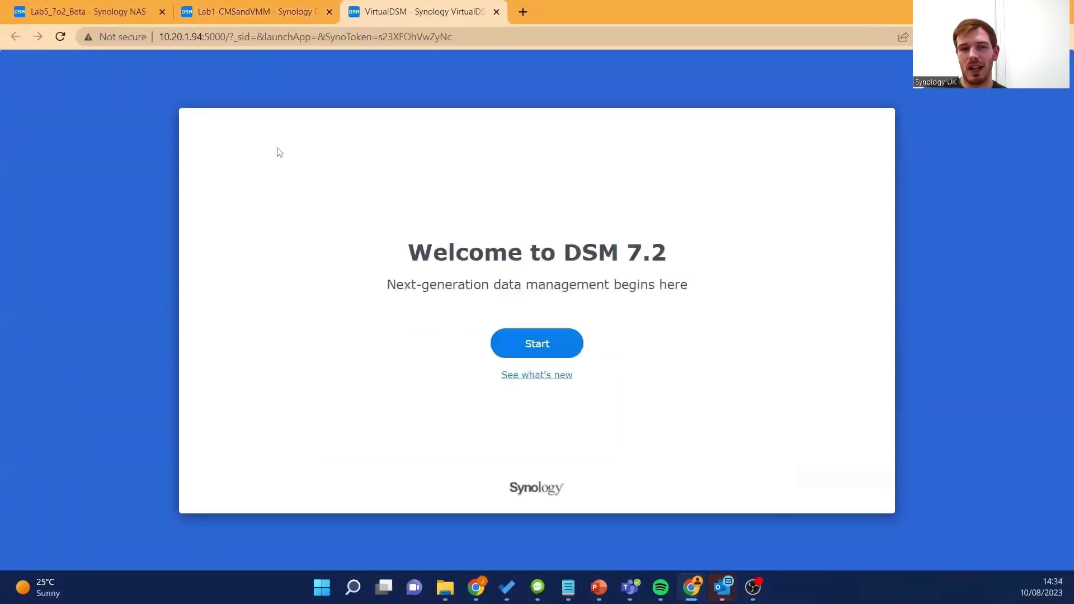
left_click(475, 202)
type("virtual_storage")
key("Tab")
type("salesadmin")
key("Tab")
type("••••••••••••••")
key("Tab")
type("••••••••••••••")
left_click(214, 300)
left_click(812, 478)
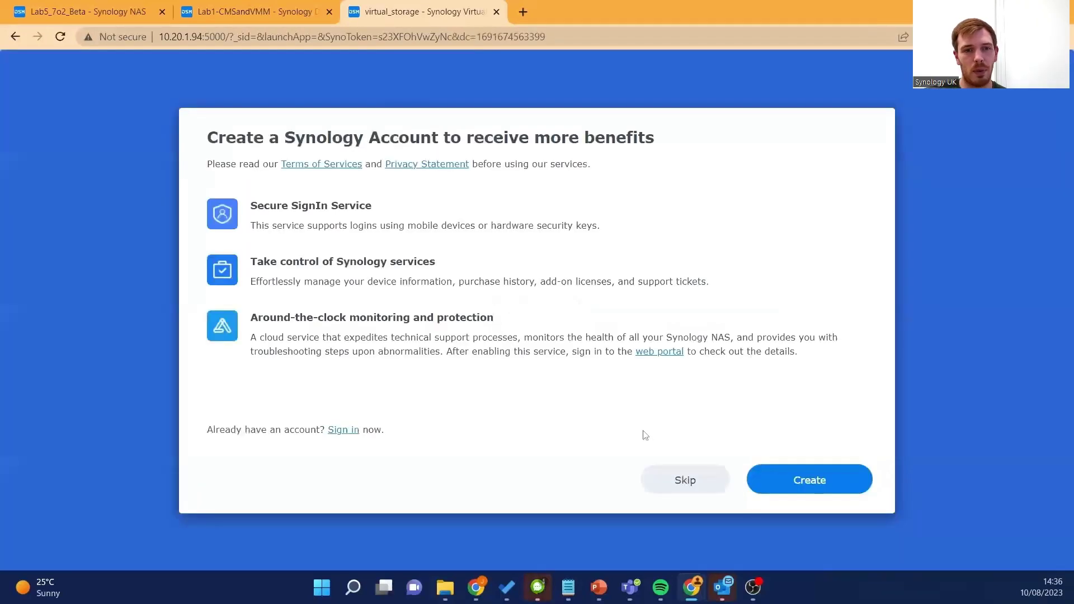
left_click(801, 486)
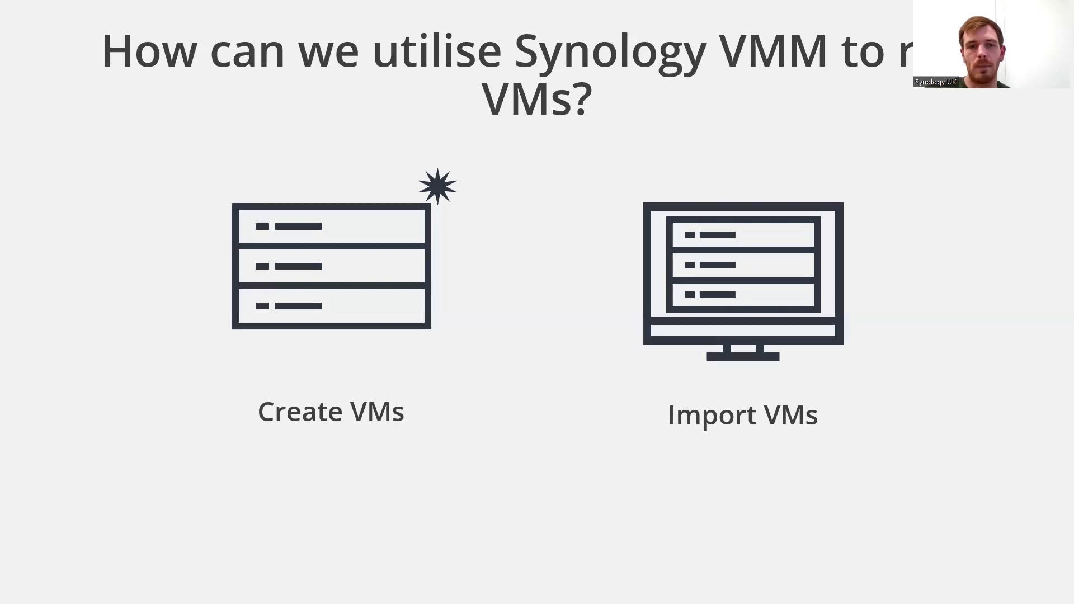
key("Right")
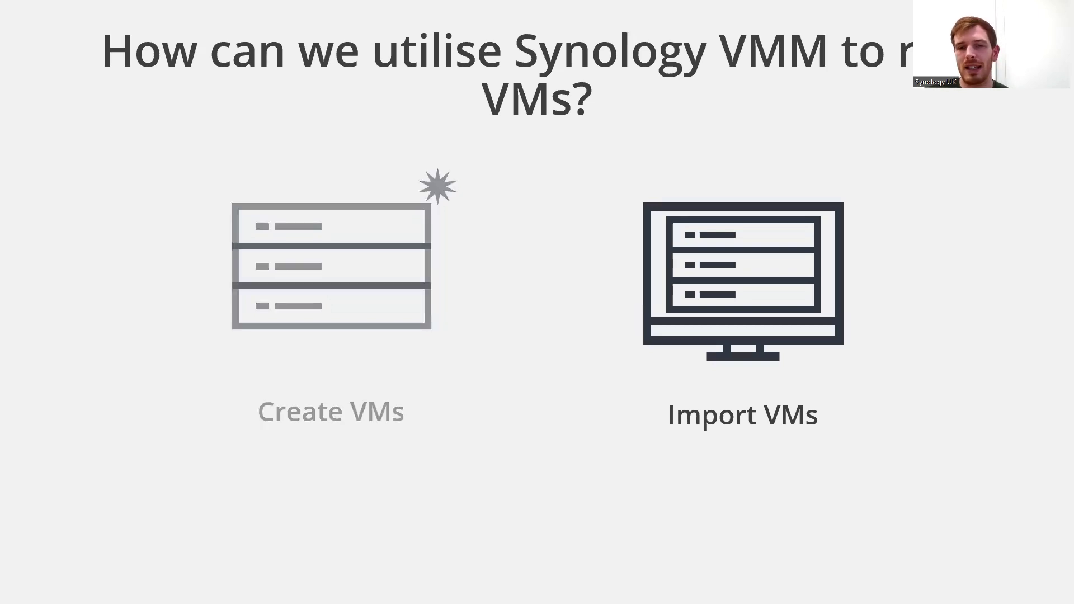
Switch to the VMware ESXi console and shut down Windows on the Workshop_001 virtual machine
key("alt+Tab")
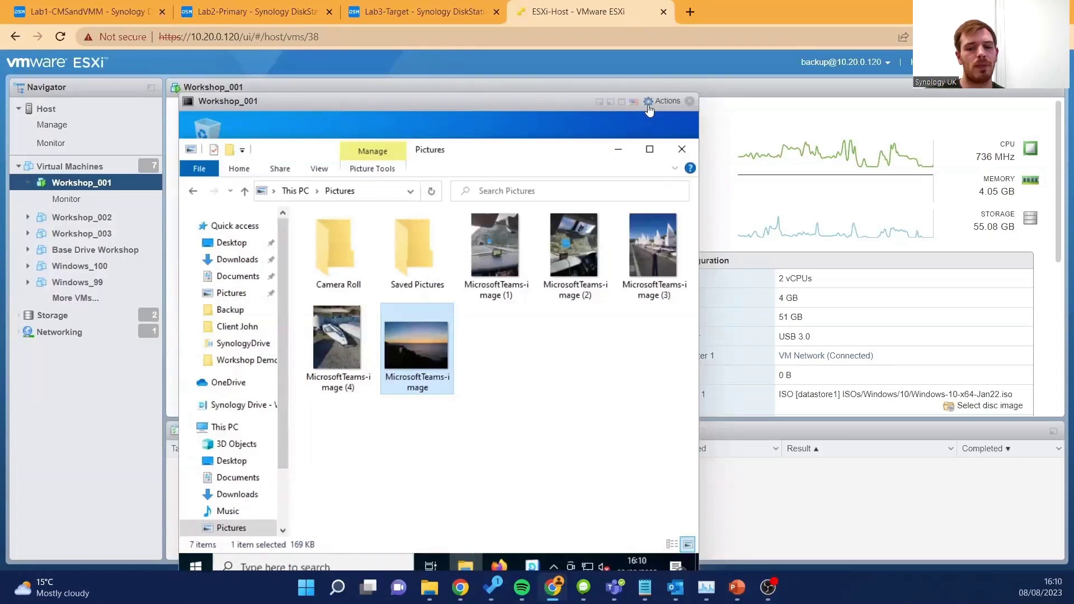
left_click(197, 568)
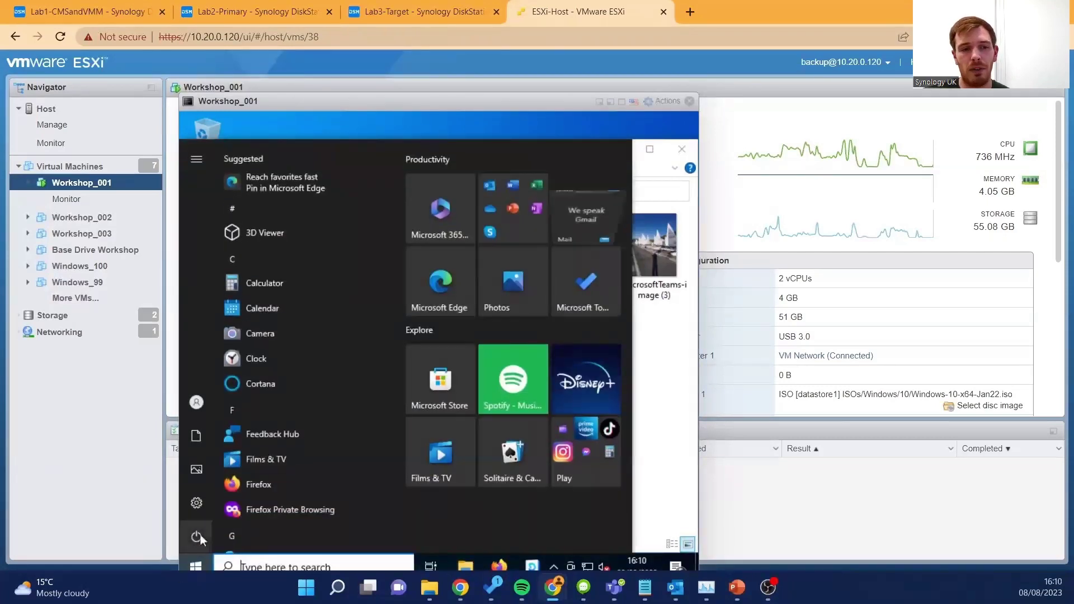
left_click(200, 534)
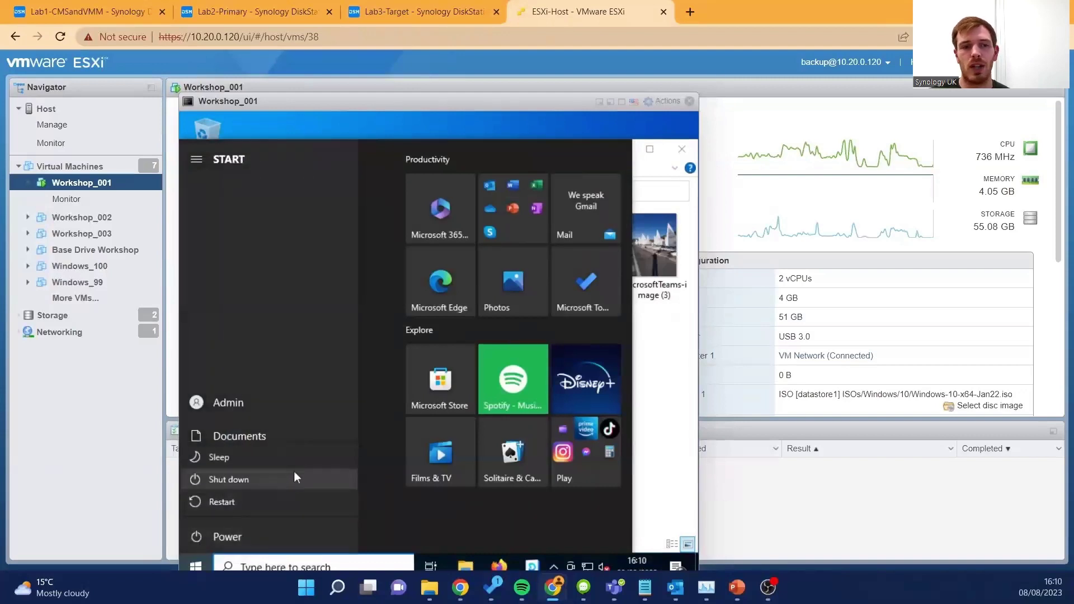
left_click(294, 473)
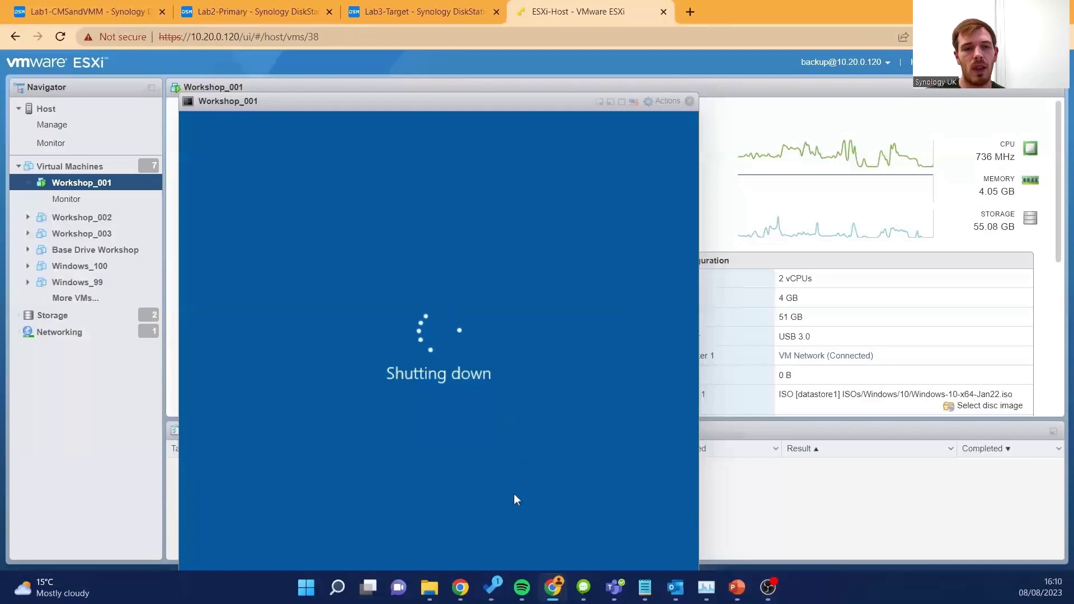
On the Lab1-CMSandVMM NAS, open the virtual machine task list in Active Backup for Business
left_click(89, 11)
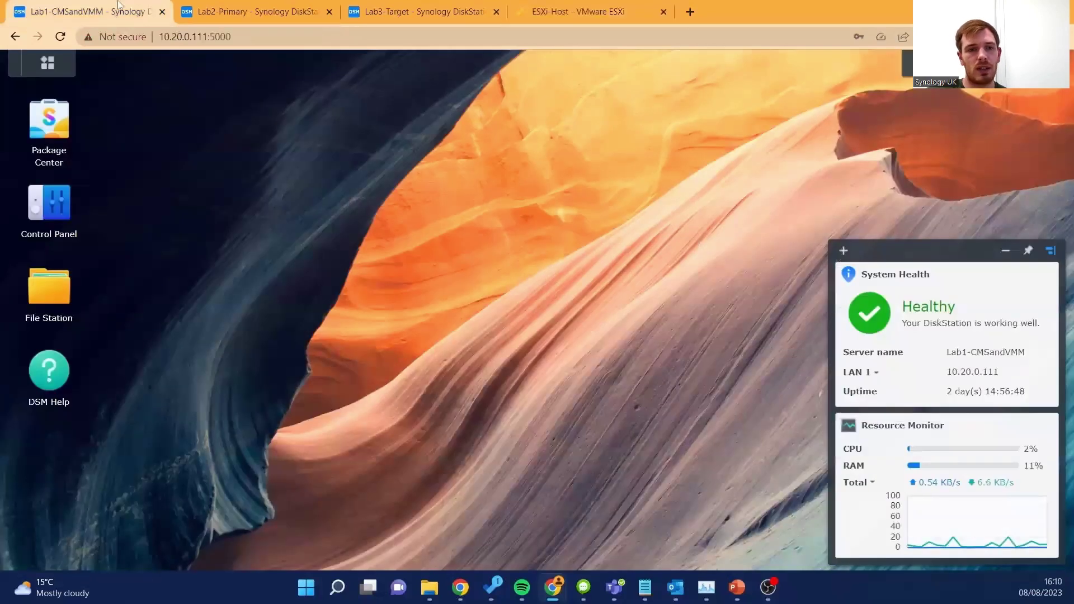
left_click(64, 67)
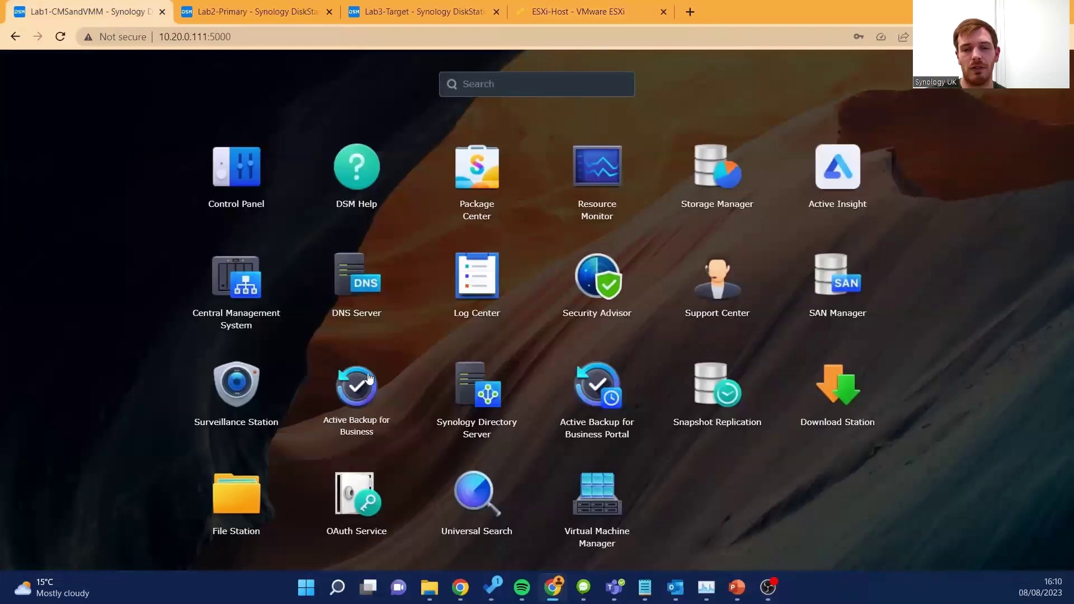
left_click(387, 386)
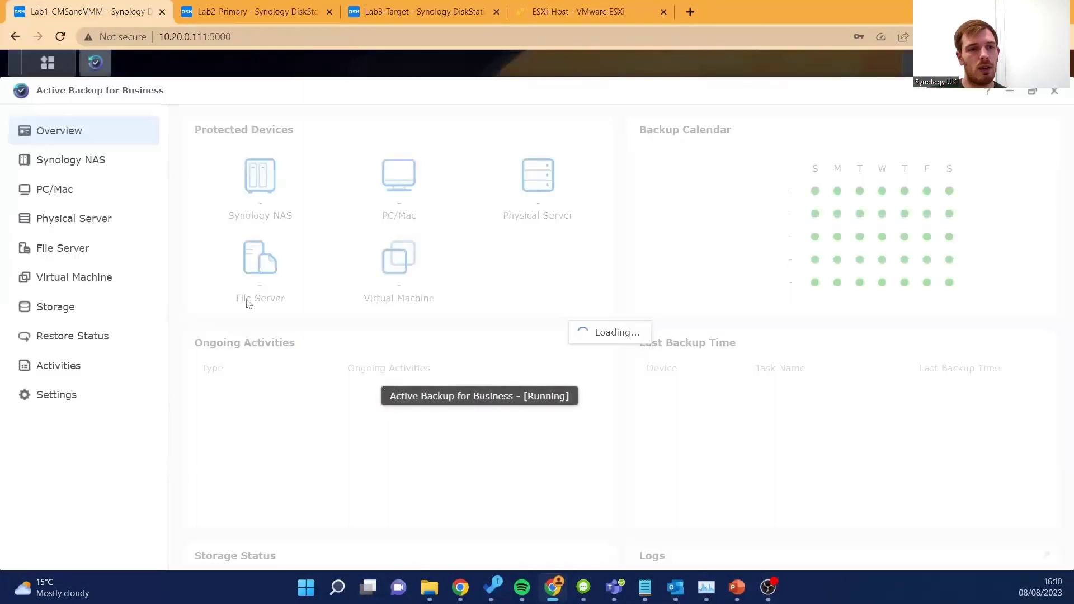
left_click(101, 278)
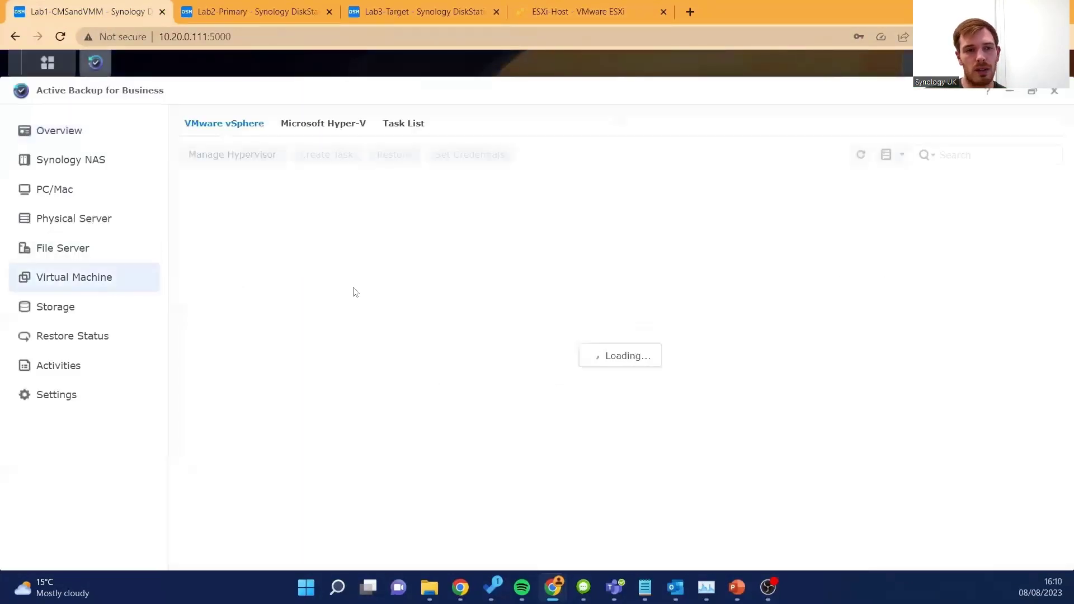
left_click(401, 124)
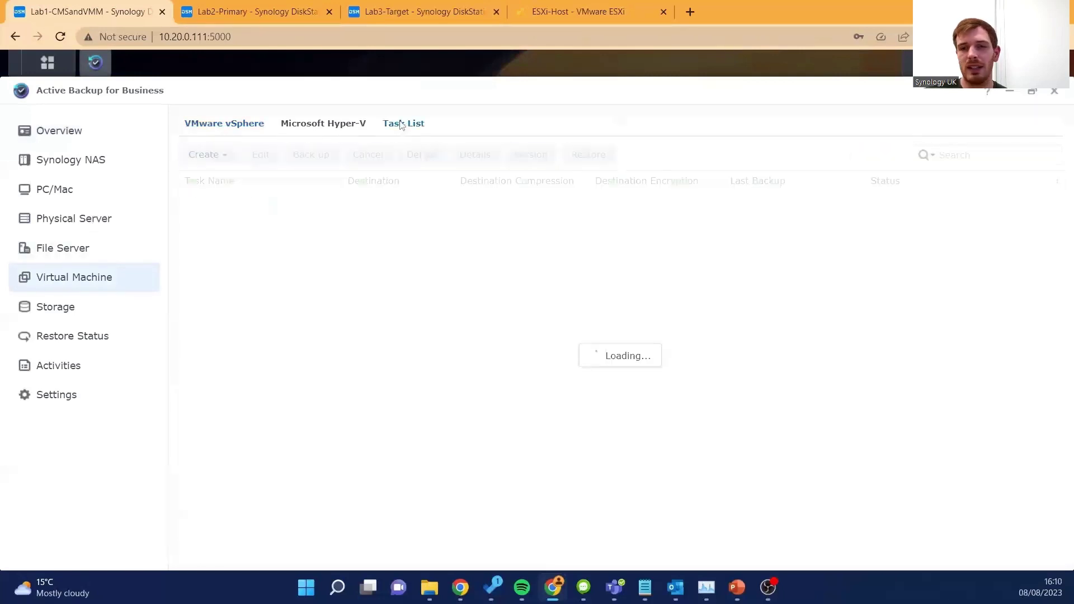
Check the details of vSphere-Task-2 to identify its source virtual machine and run a backup of that task
left_click(302, 224)
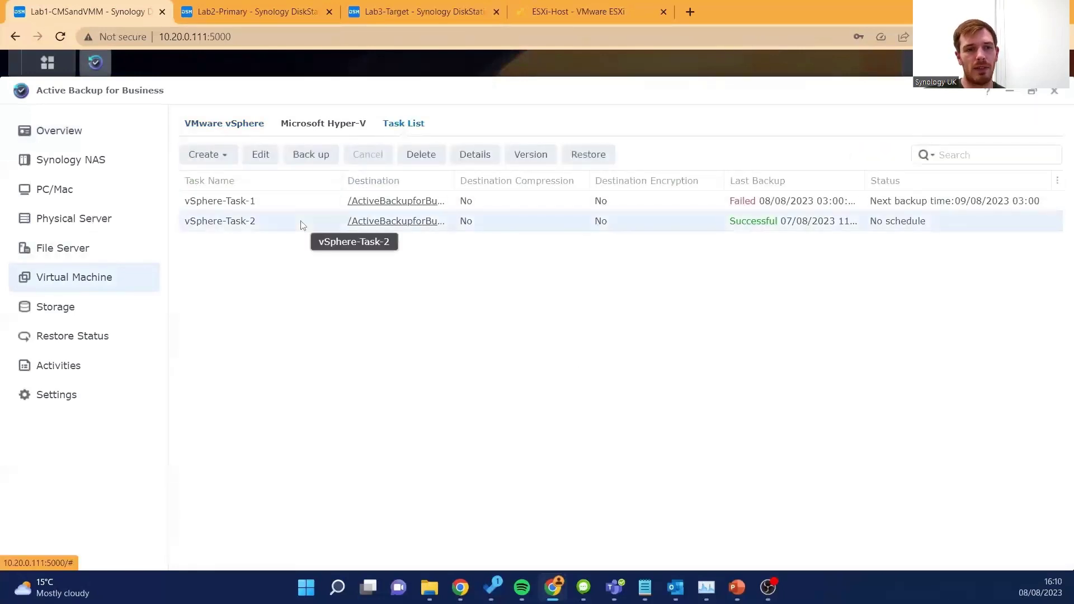
left_click(475, 154)
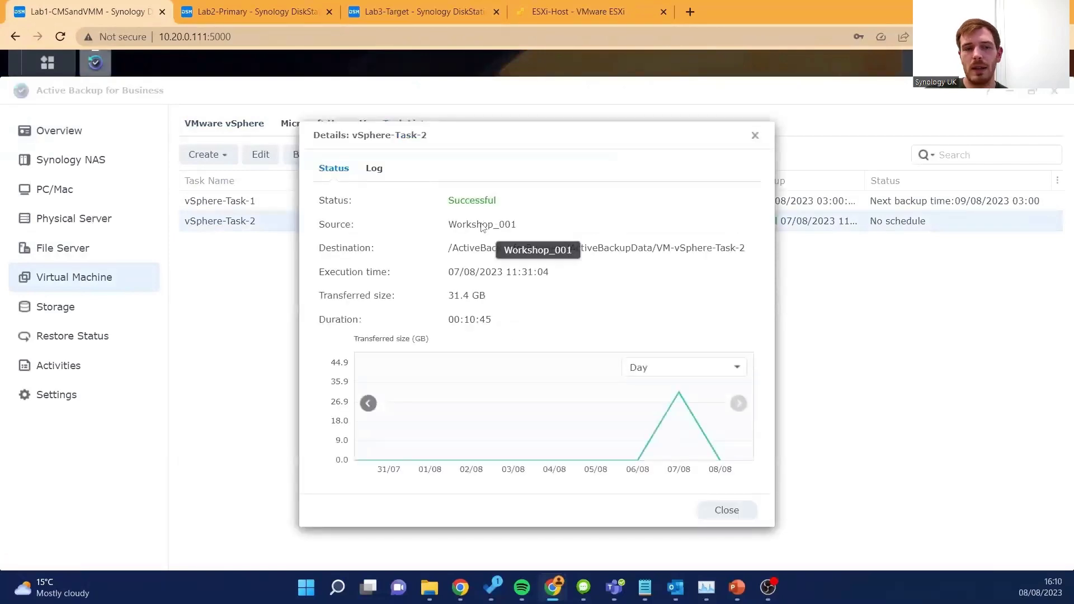
left_click(755, 138)
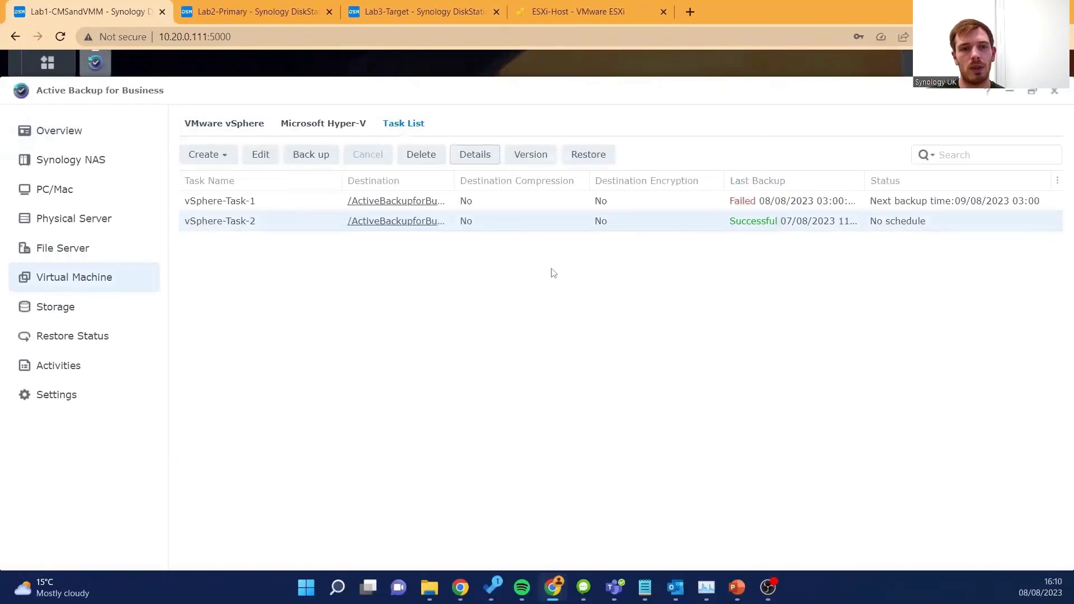
left_click(307, 155)
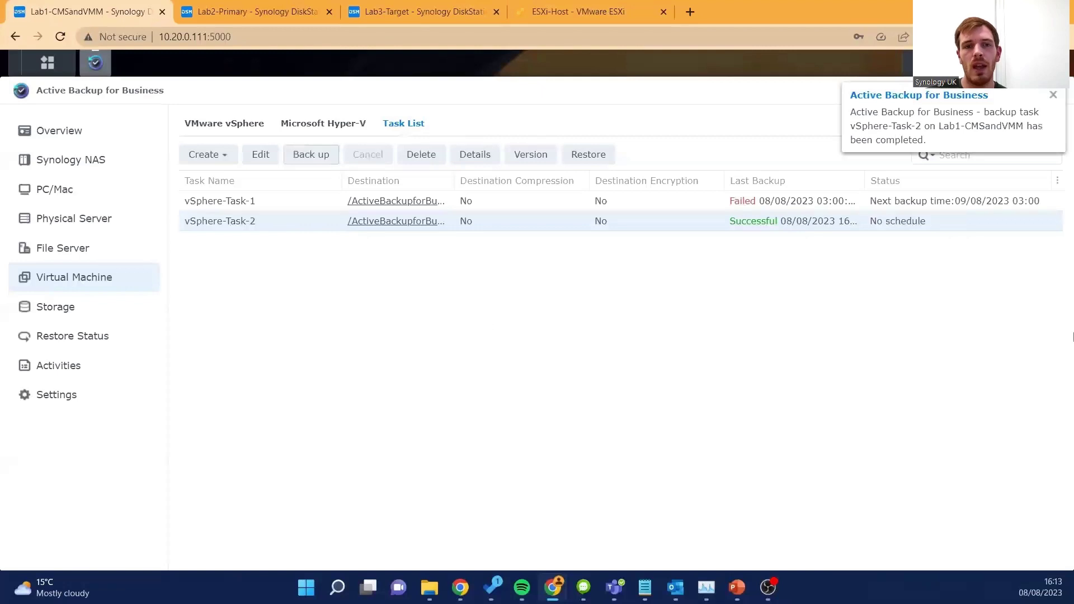
Start restoring the vSphere-Task-2 backup using Instant Restore to Synology Virtual Machine Manager (VMM)
left_click(581, 157)
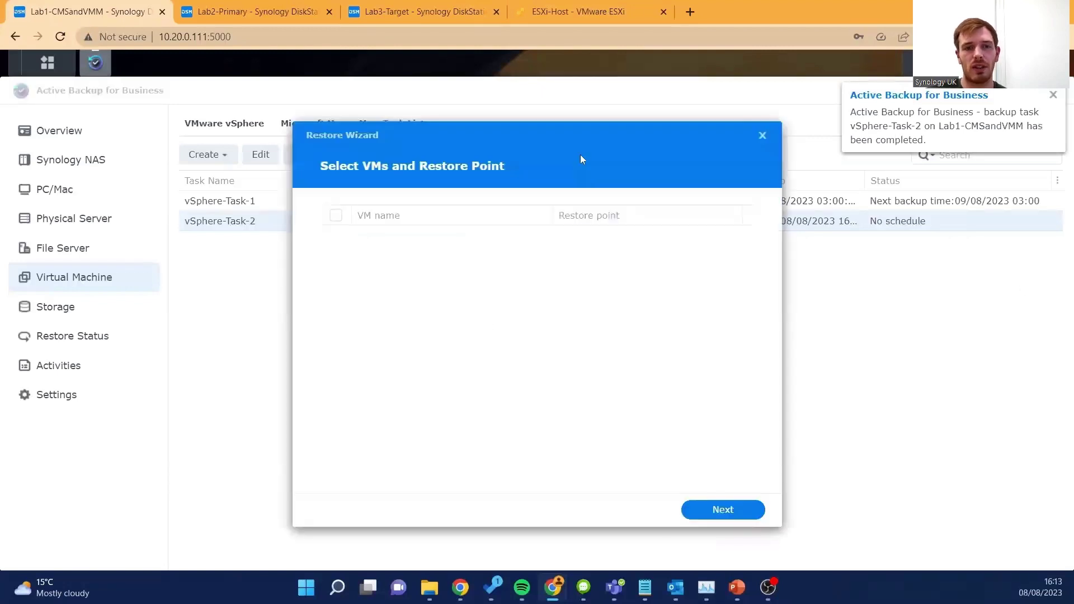
left_click(718, 512)
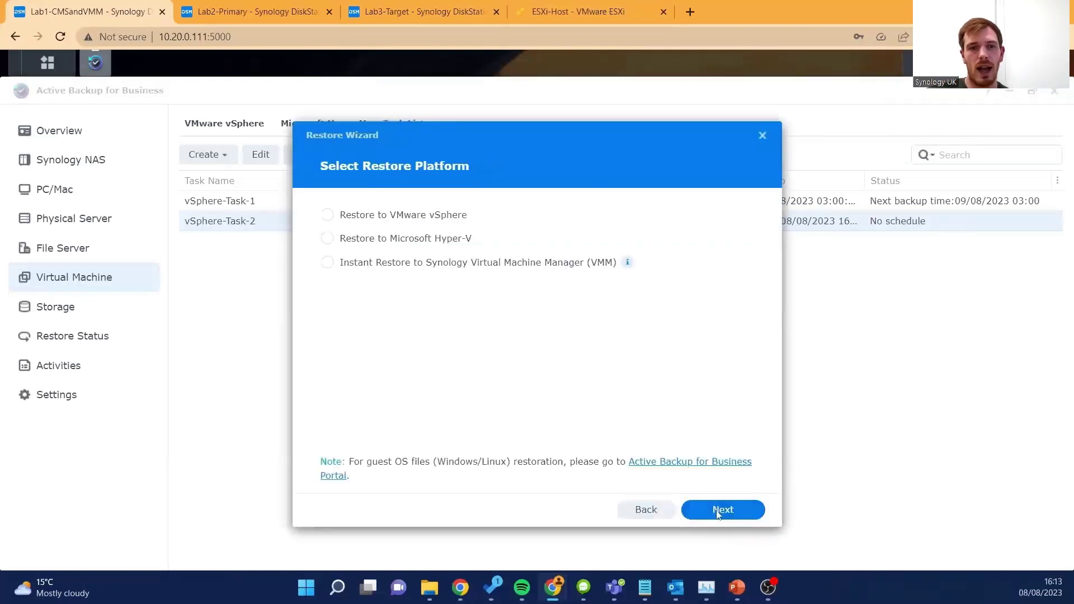
left_click(428, 264)
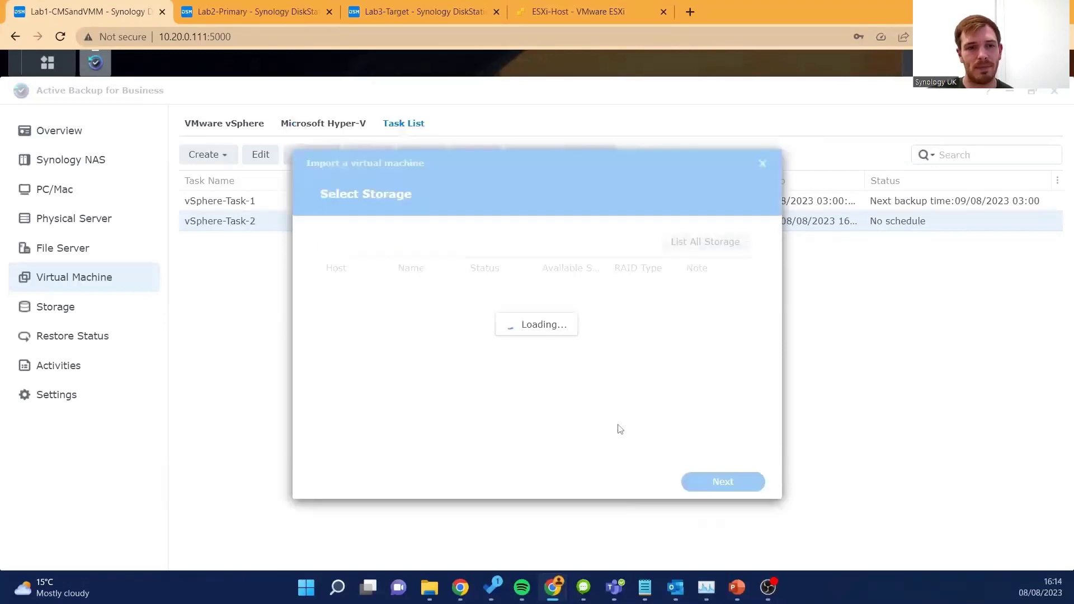
Accept the default storage, general specifications, virtual disk, network and other settings for importing Workshop_001
left_click(735, 483)
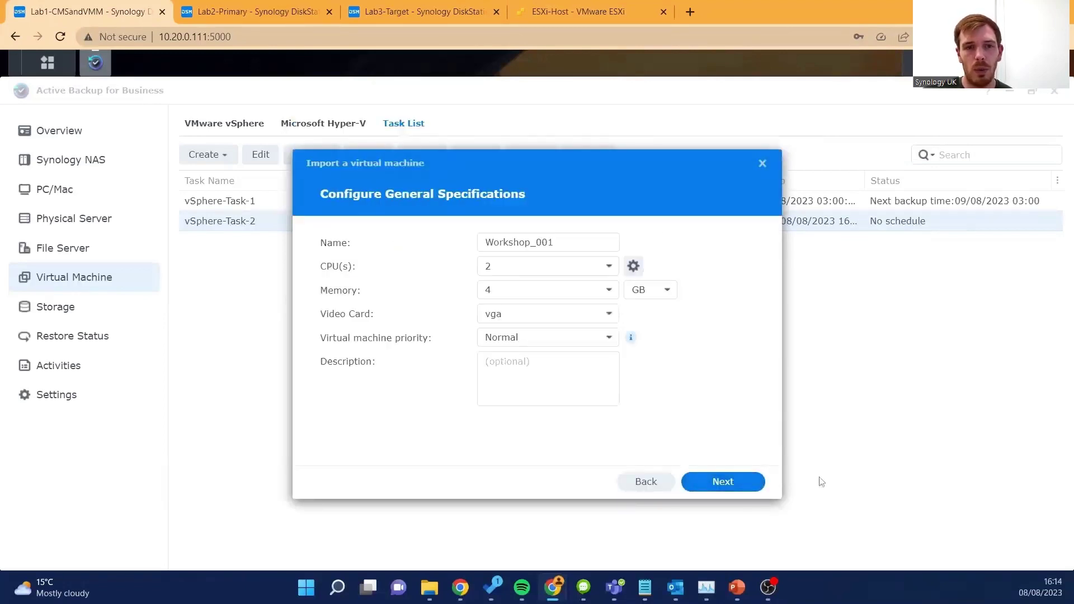
left_click(741, 483)
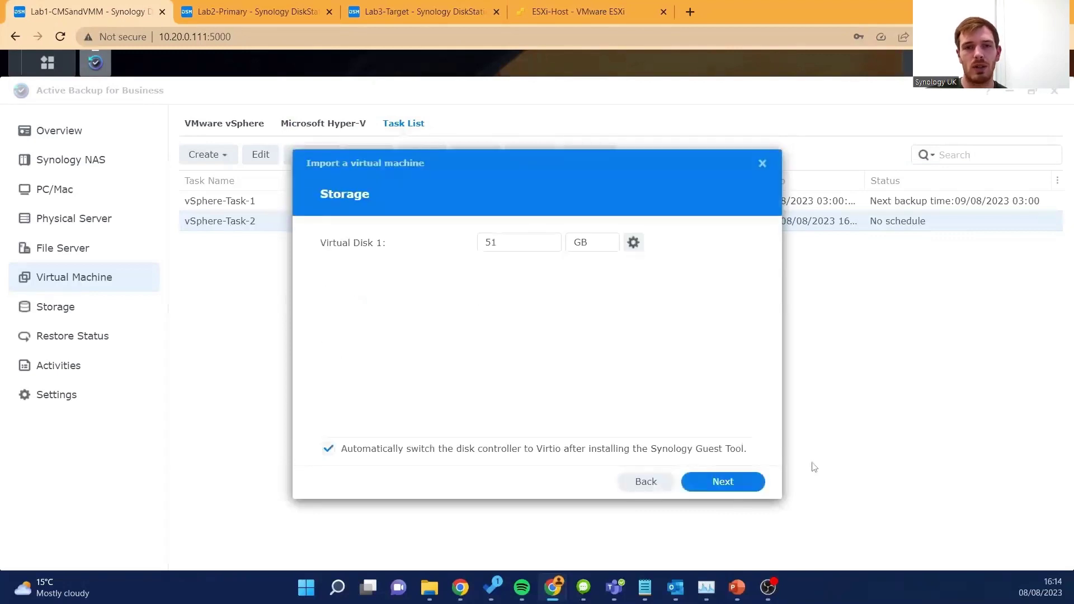
left_click(705, 484)
left_click(706, 484)
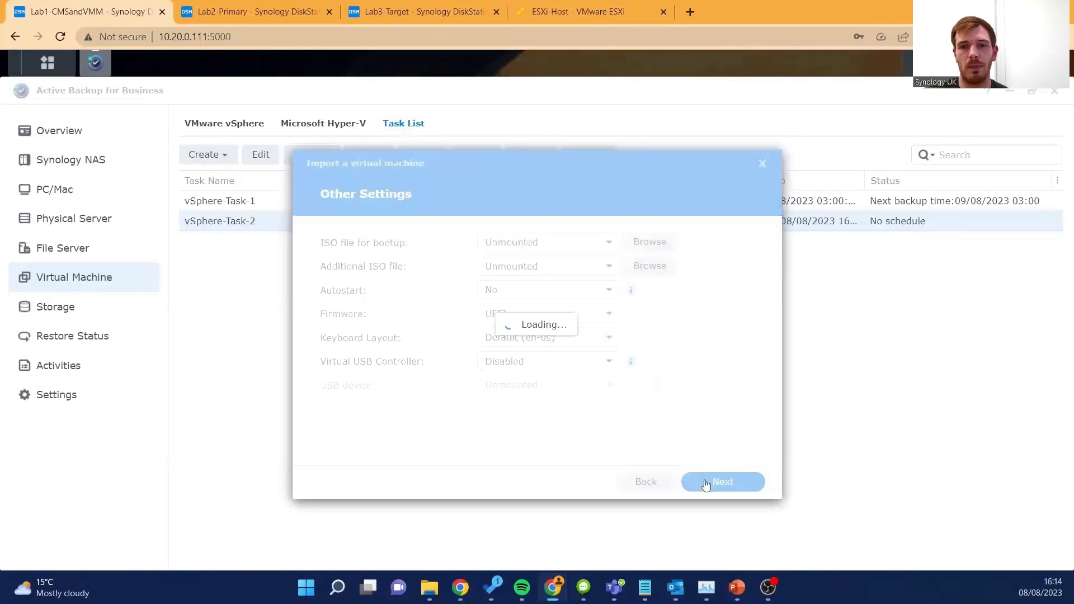
left_click(705, 484)
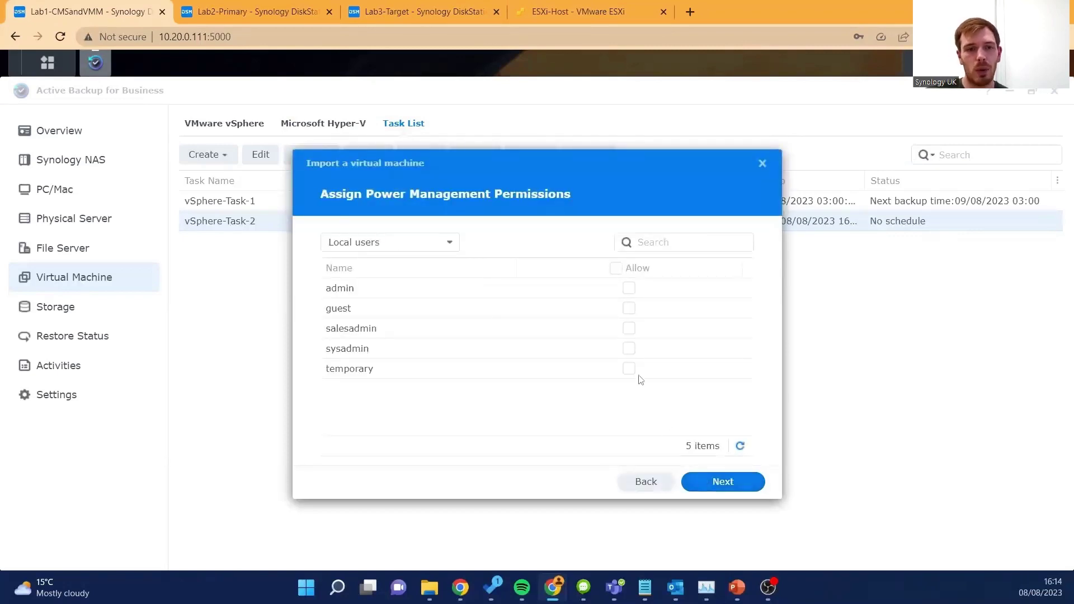
Allow salesadmin to manage Workshop_001's power and finish importing the virtual machine
left_click(628, 328)
left_click(707, 484)
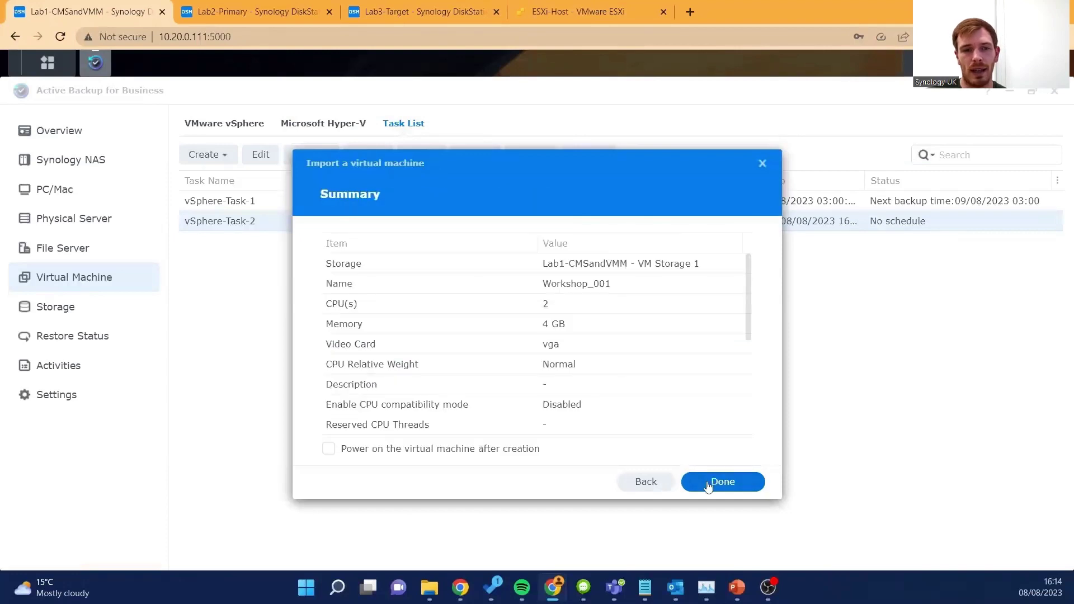
left_click(718, 482)
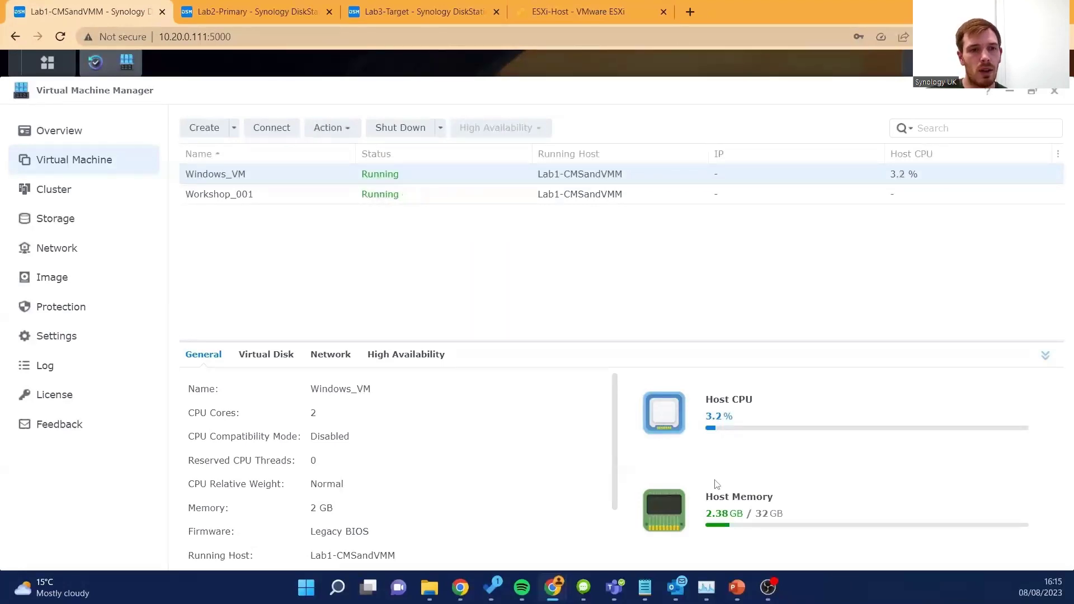
Connect to the Workshop_001 virtual machine and open its Pictures folder
left_click(442, 198)
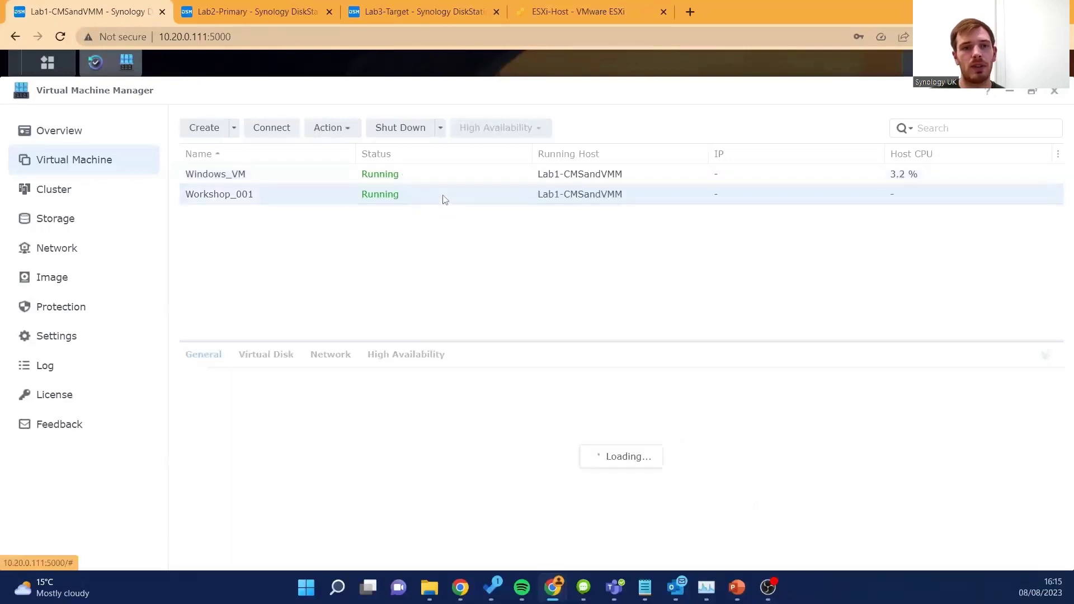
left_click(276, 129)
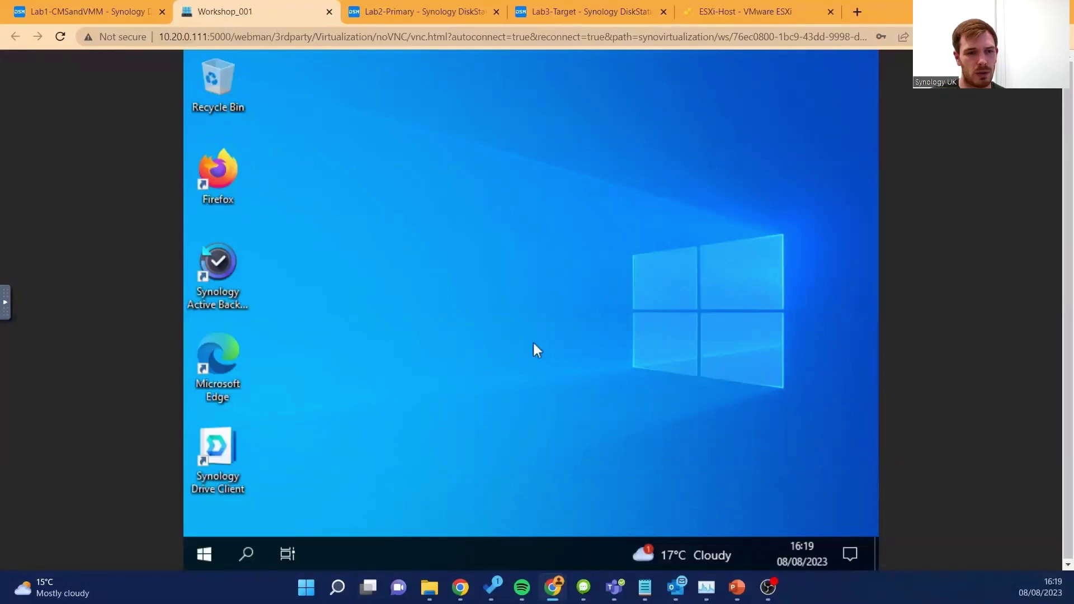
left_click(205, 554)
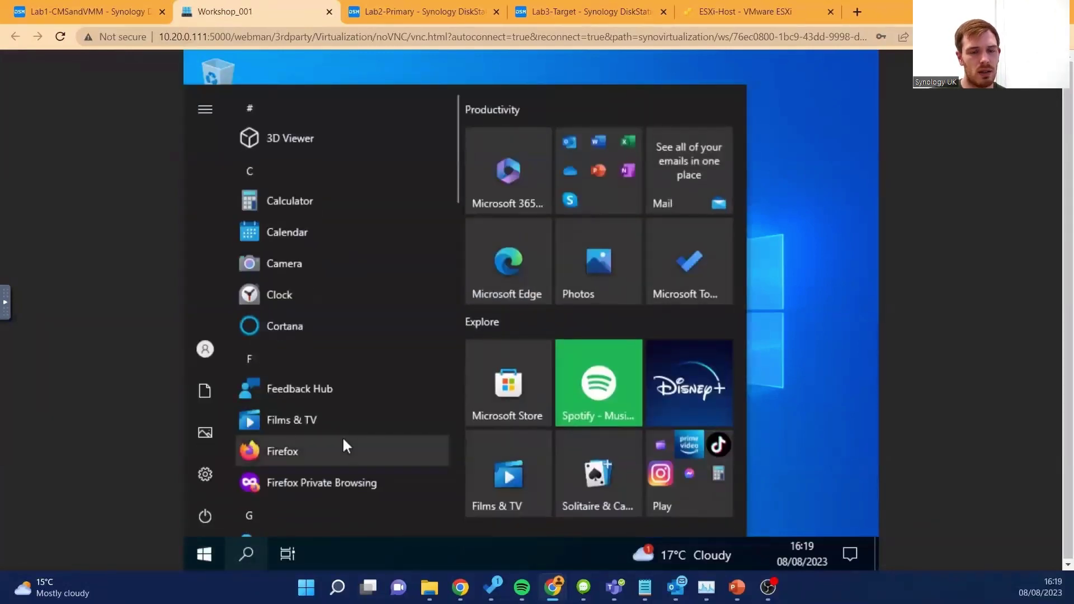
scroll(369, 391, "down", 5)
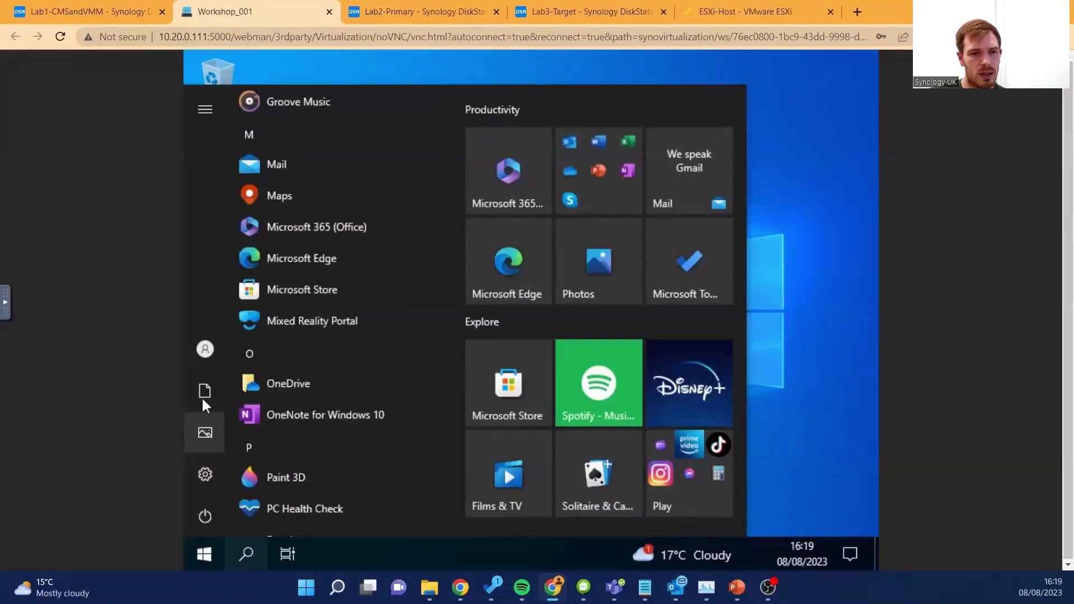
mouse_move(205, 393)
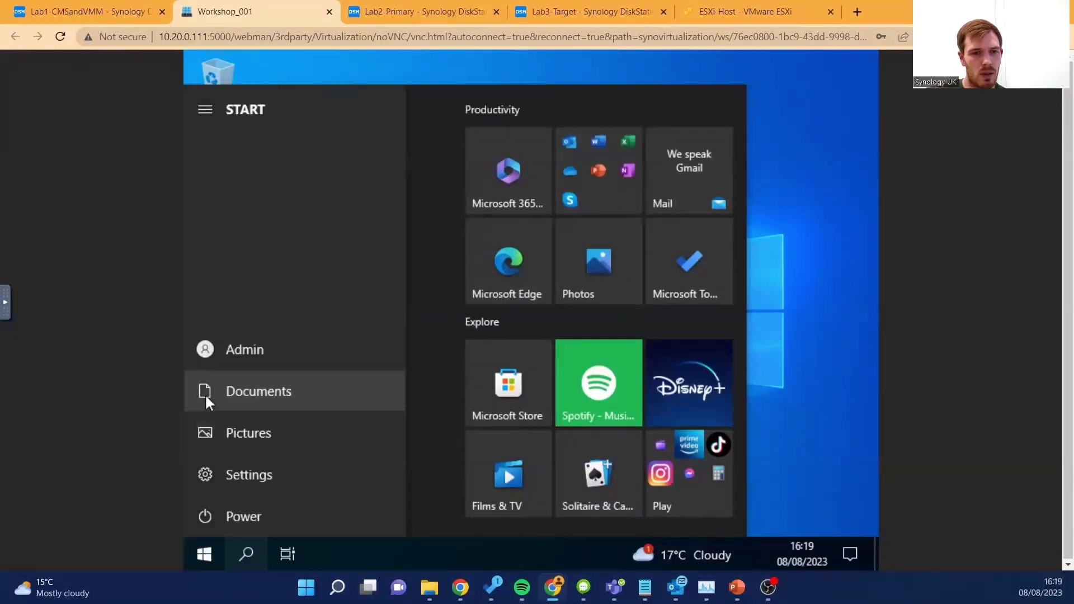
left_click(204, 425)
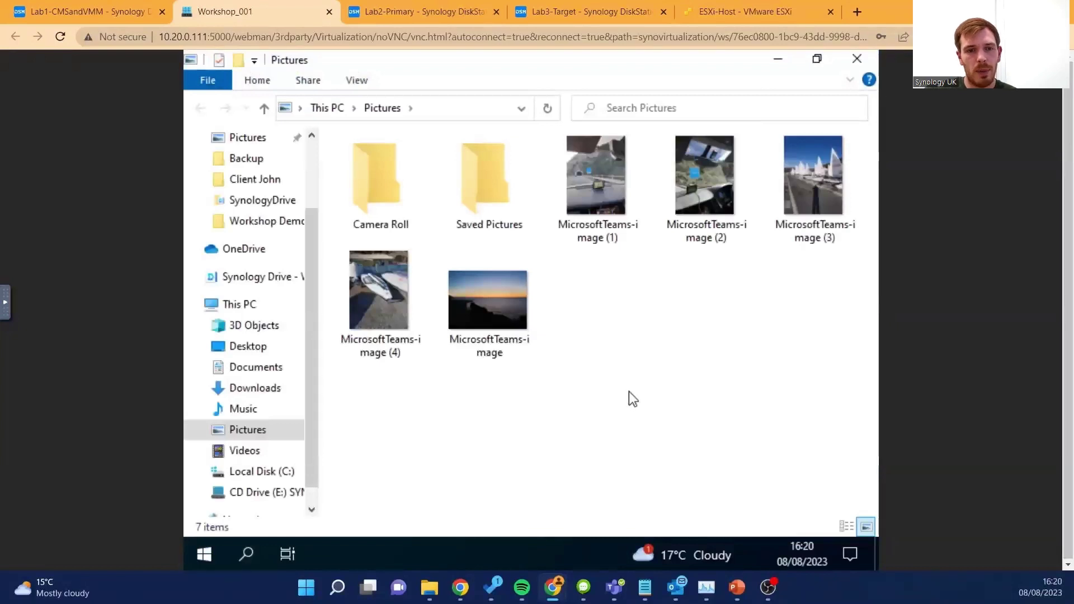
View MicrosoftTeams-image (1) in Workshop_001's Pictures folder and browse through the remaining photos
left_click(591, 200)
double_click(590, 199)
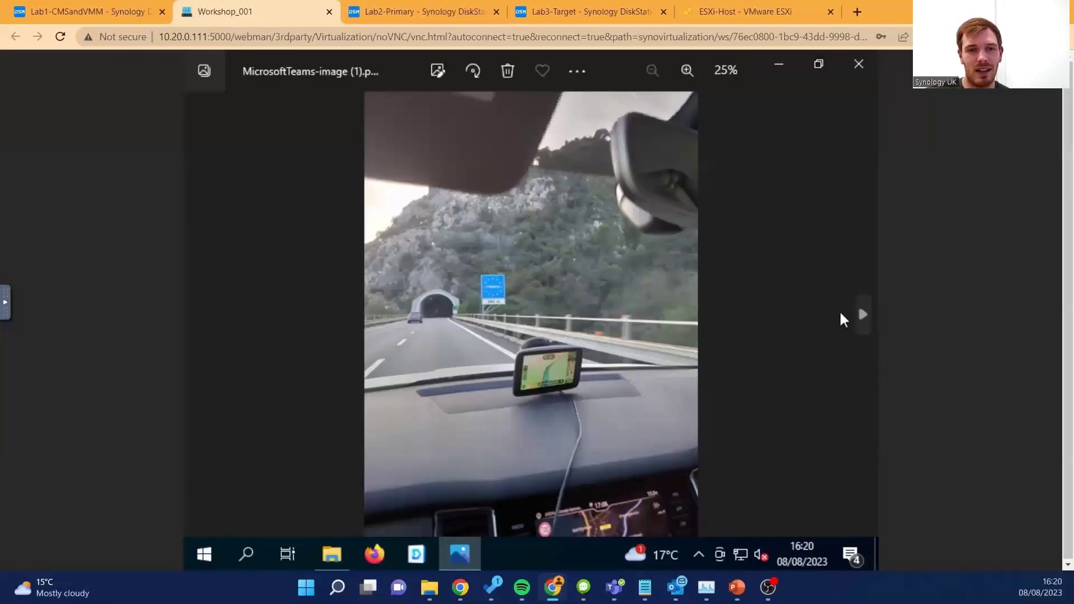
left_click(864, 315)
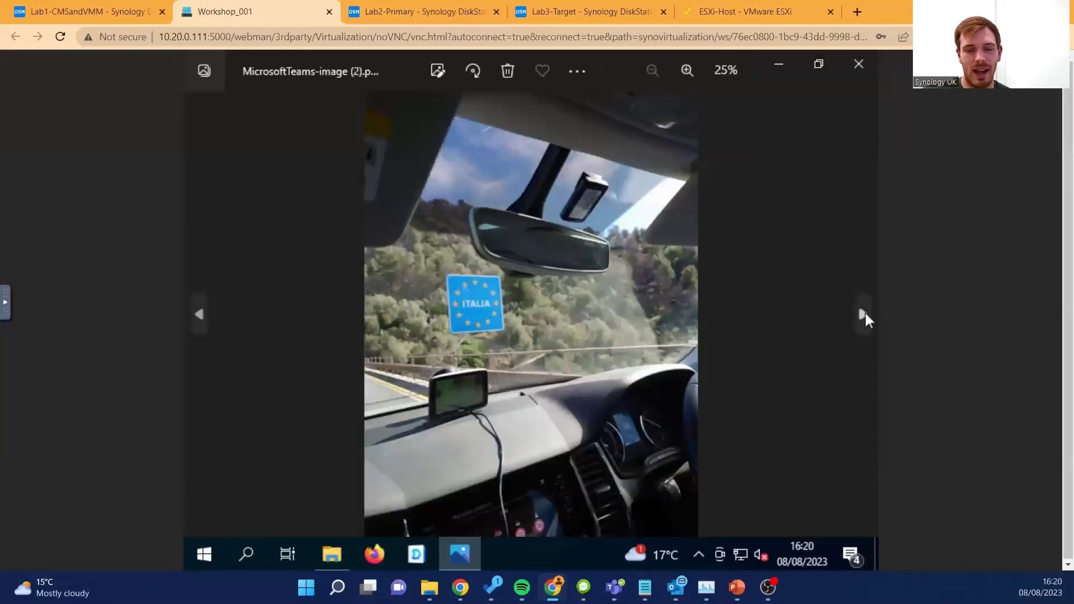
left_click(864, 314)
left_click(865, 314)
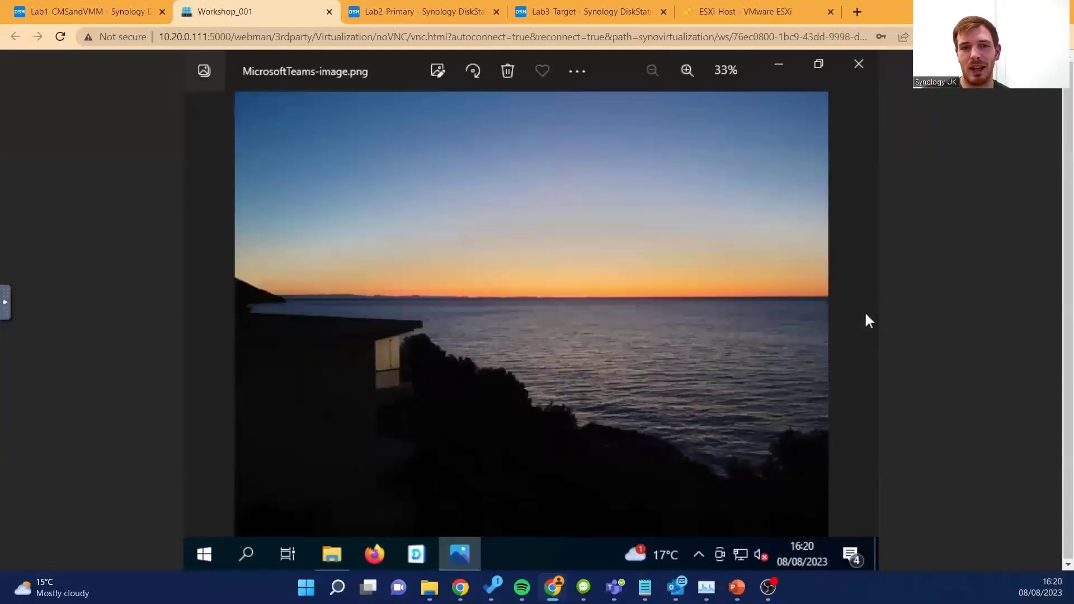
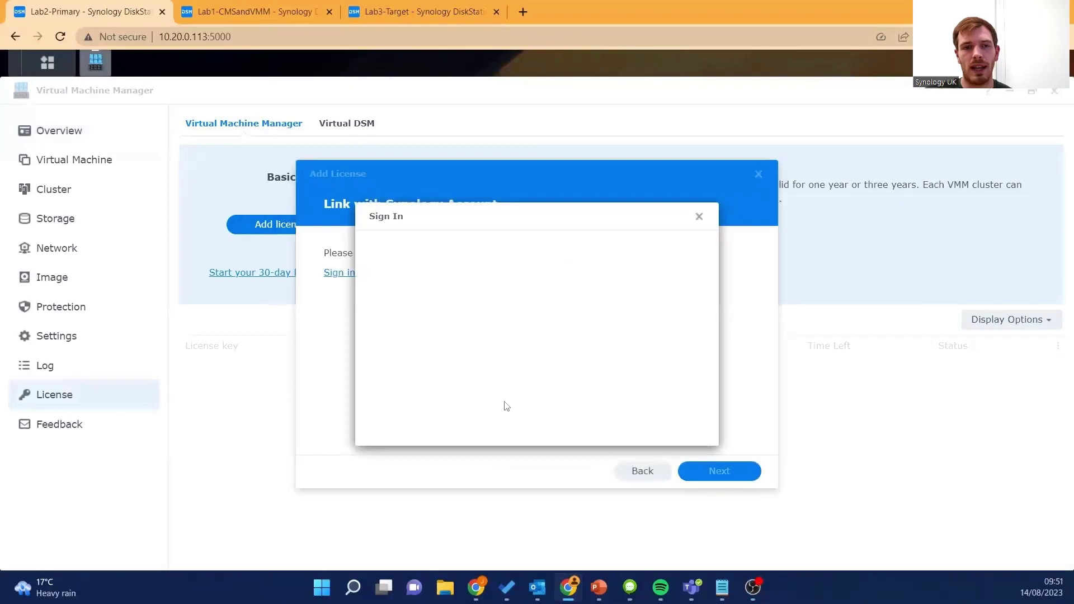
Sign in to the Synology Account with the account e-mail and password, and continue to the license key entry
left_click(493, 297)
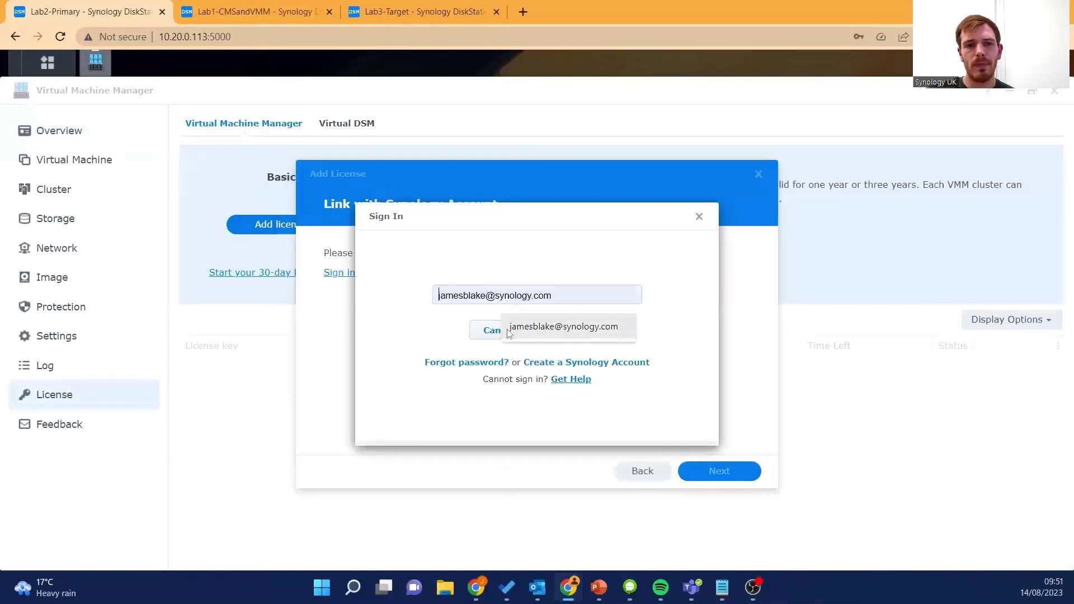
left_click(562, 327)
left_click(578, 333)
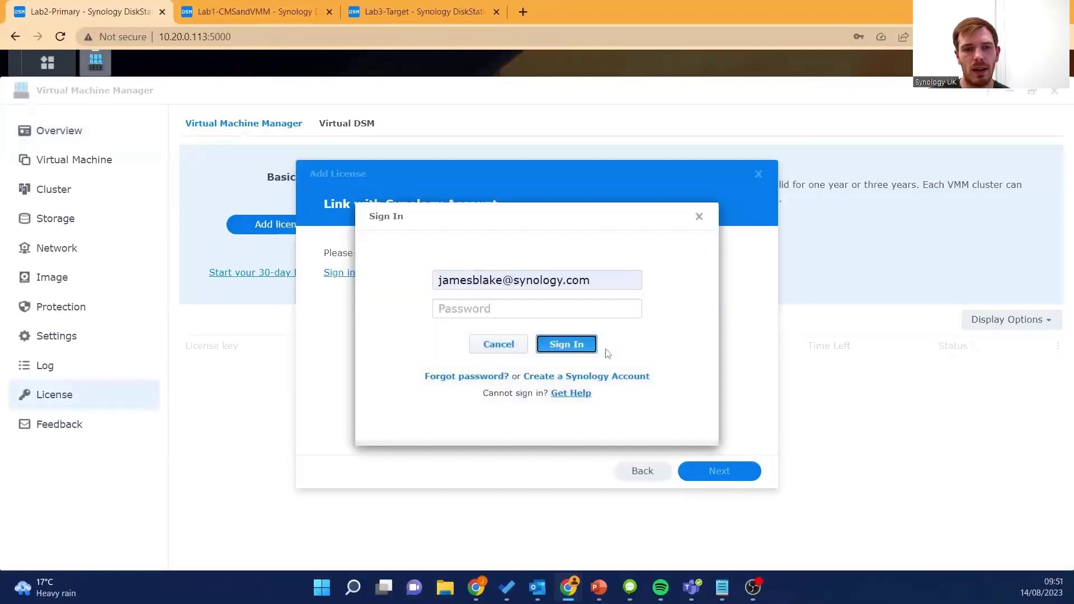
left_click(550, 308)
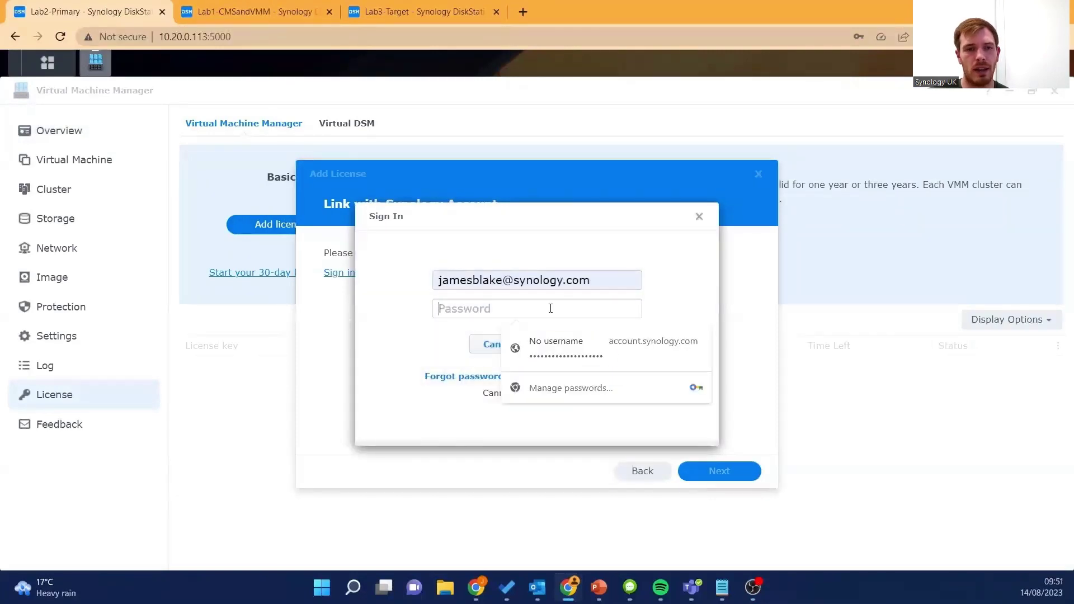
type("•••••••••")
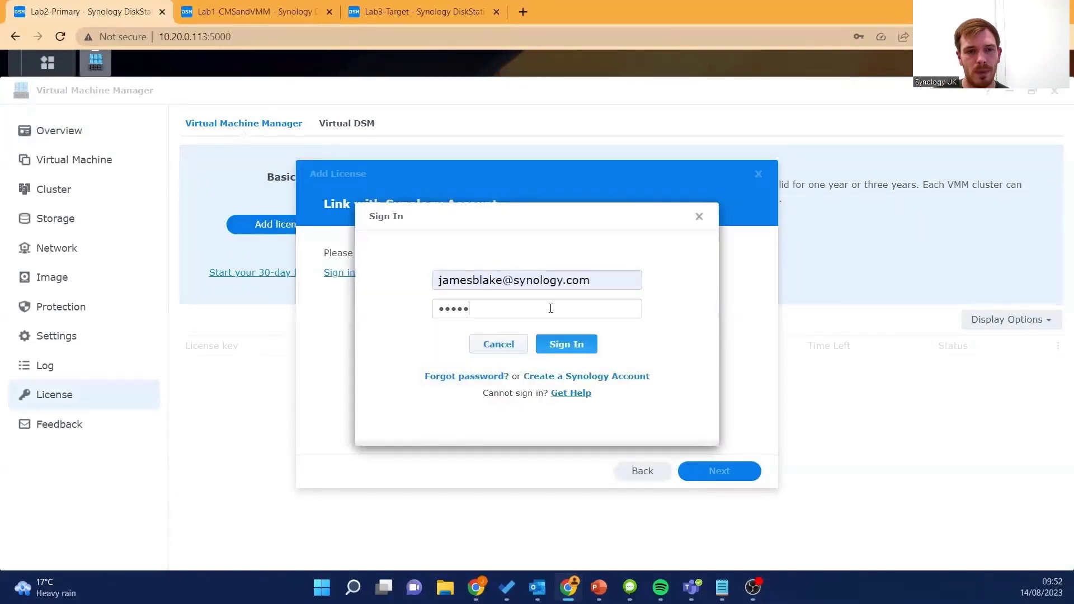
type("•••••")
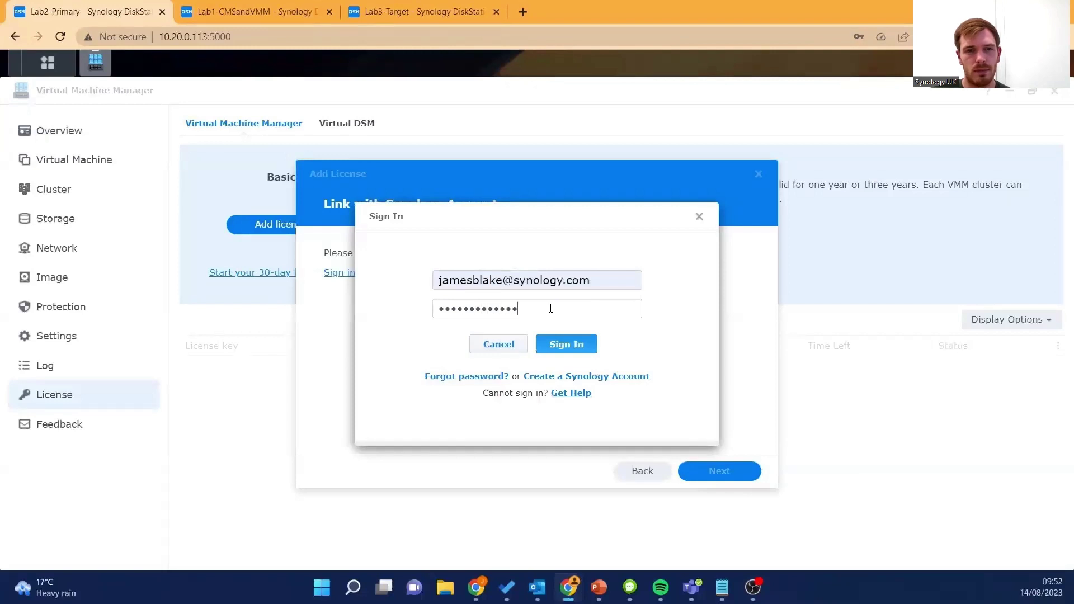
left_click(567, 345)
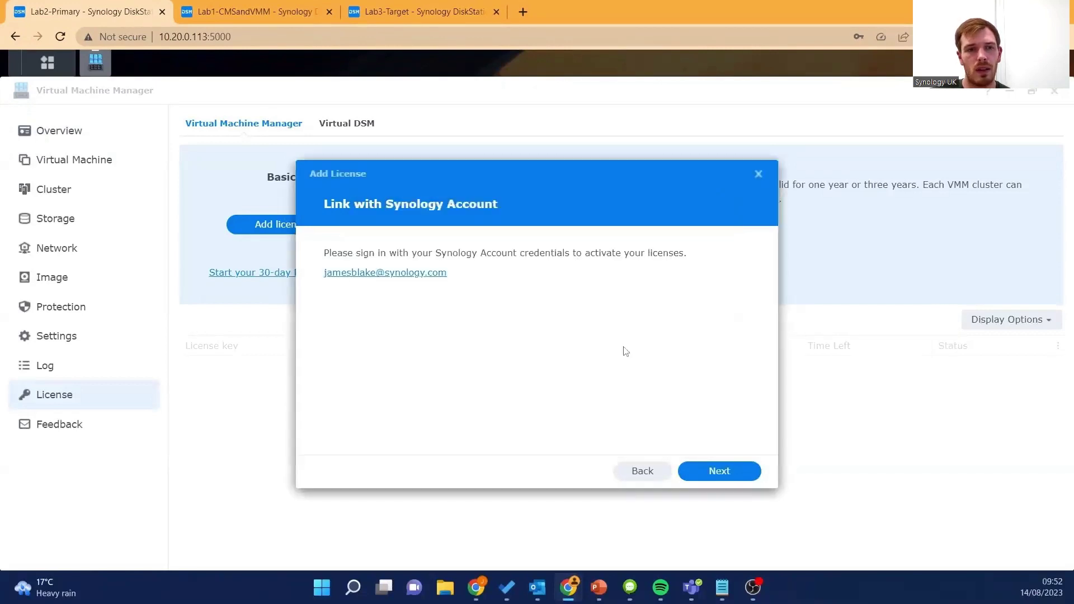
left_click(708, 471)
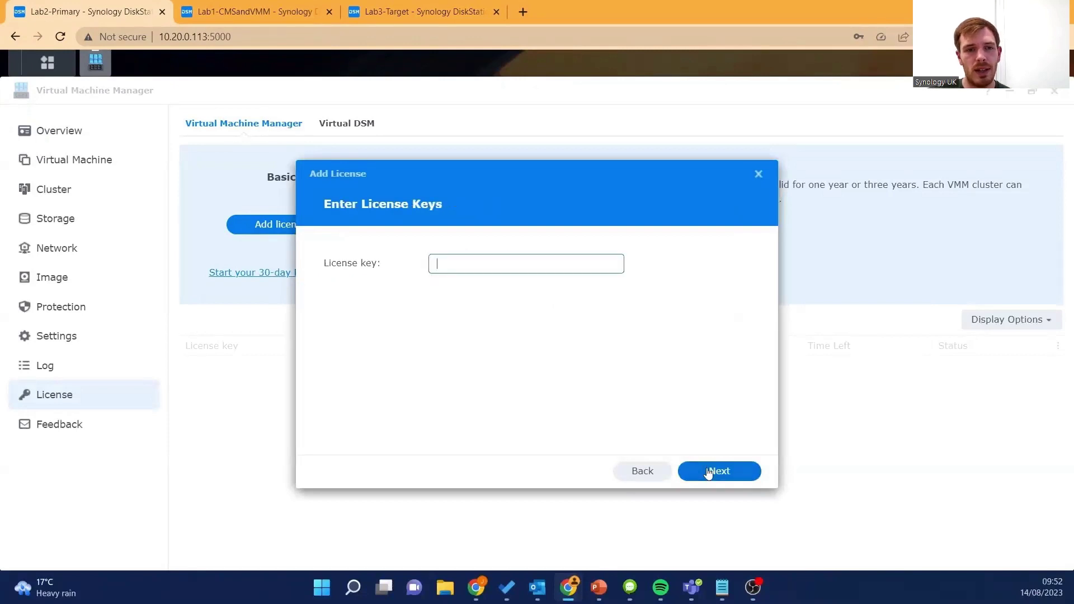
Switch to Lab1-CMSandVMM and close its Add License wizard without entering a license key
key("ctrl+Tab")
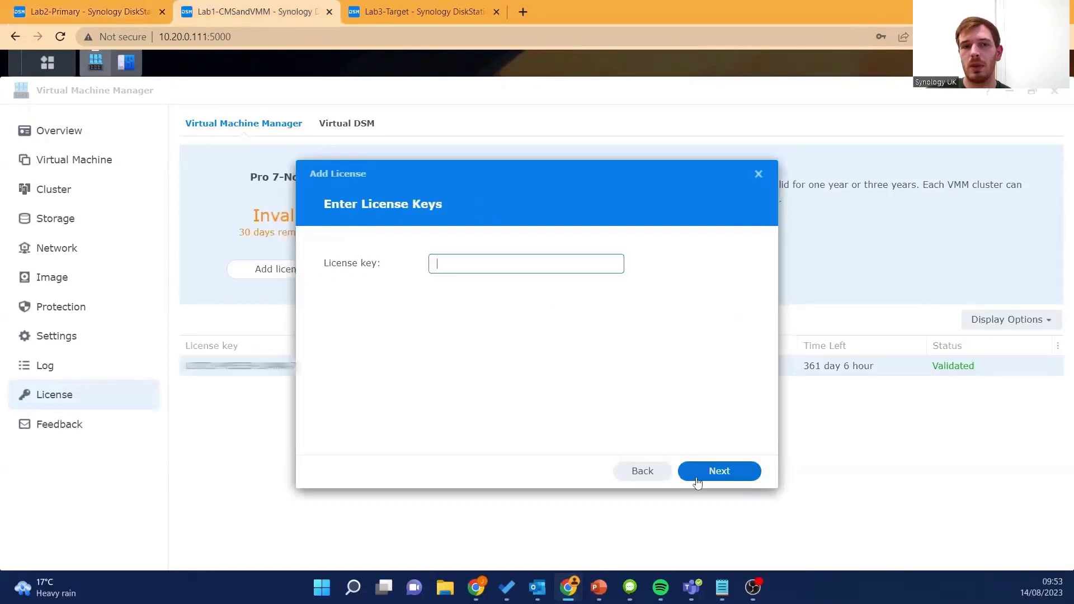
left_click(696, 478)
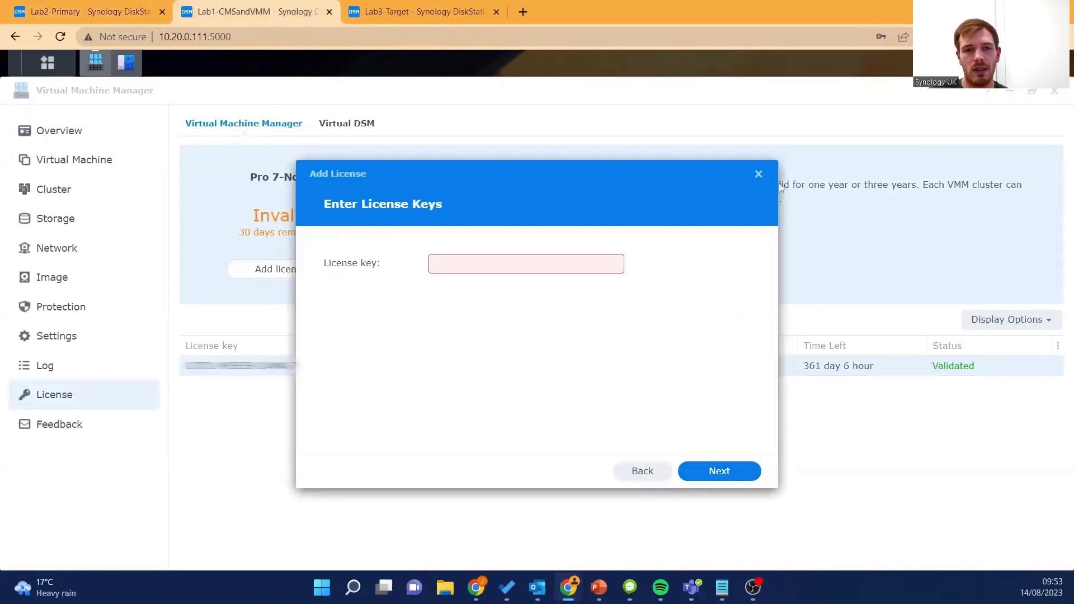
left_click(758, 175)
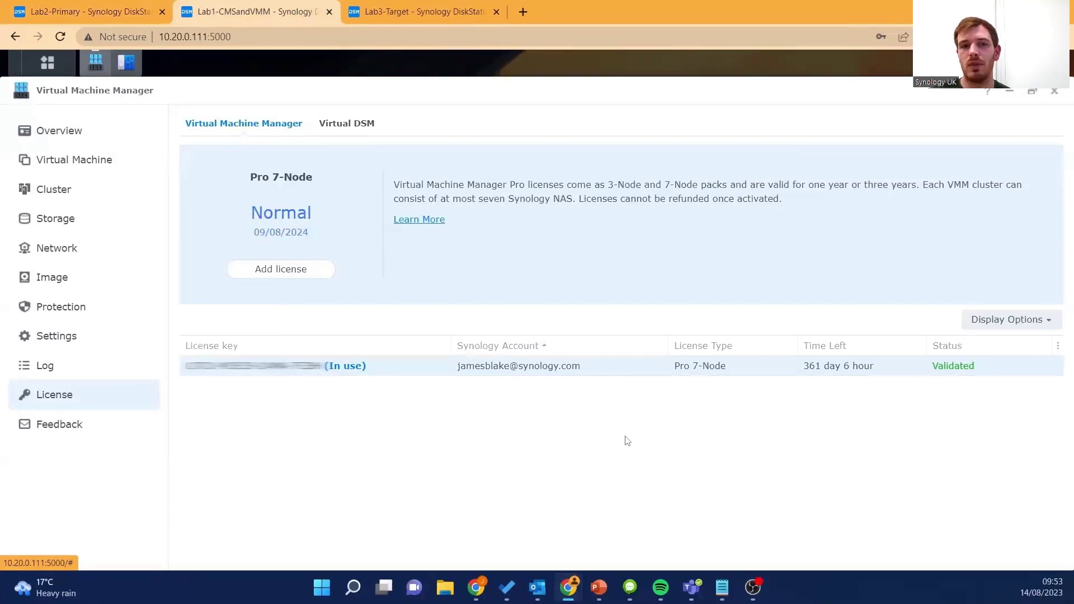
Start adding a host to the Lab1-CMSandVMM cluster via its IP address, using network interface LAN 1
left_click(117, 195)
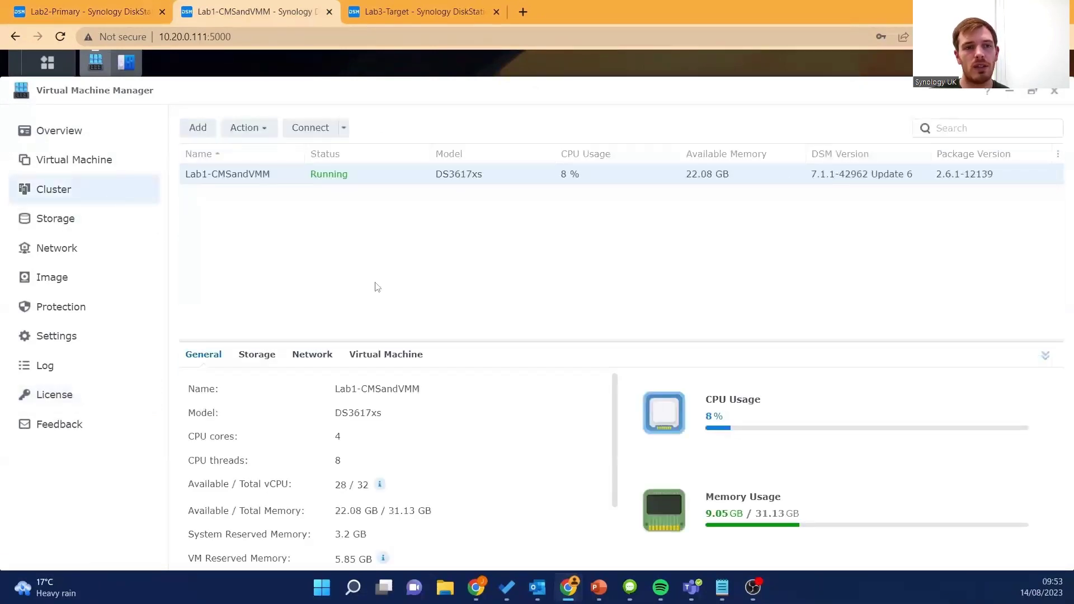
left_click(250, 129)
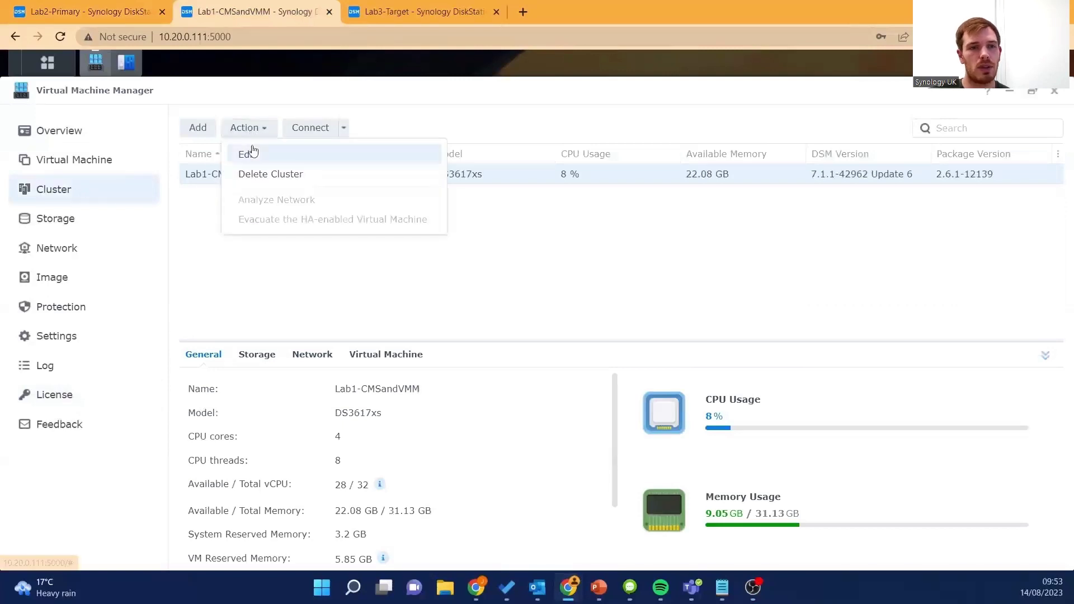
left_click(208, 130)
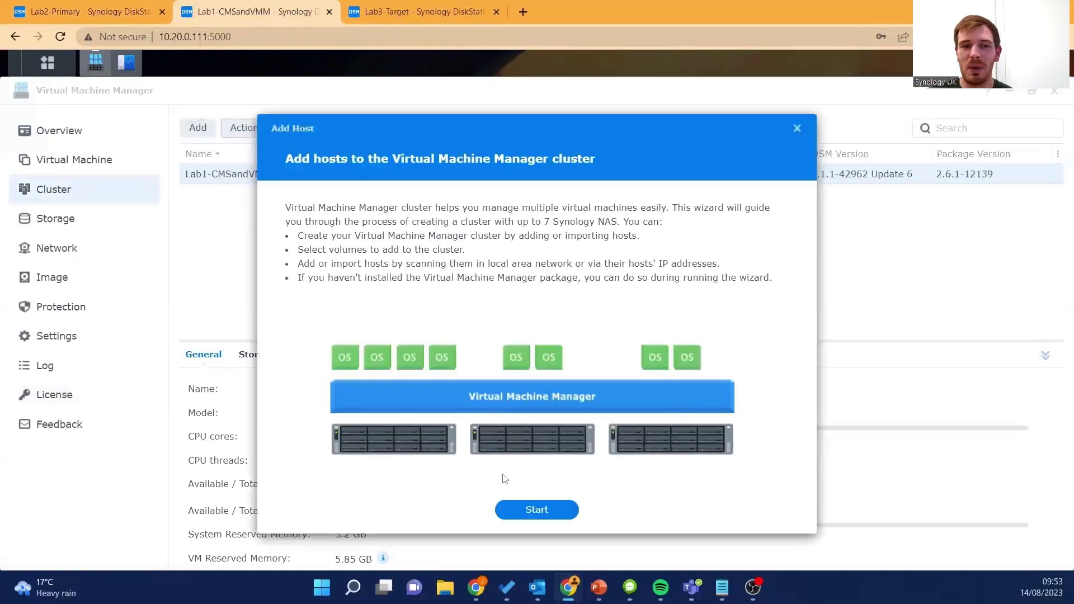
left_click(534, 516)
left_click(700, 401)
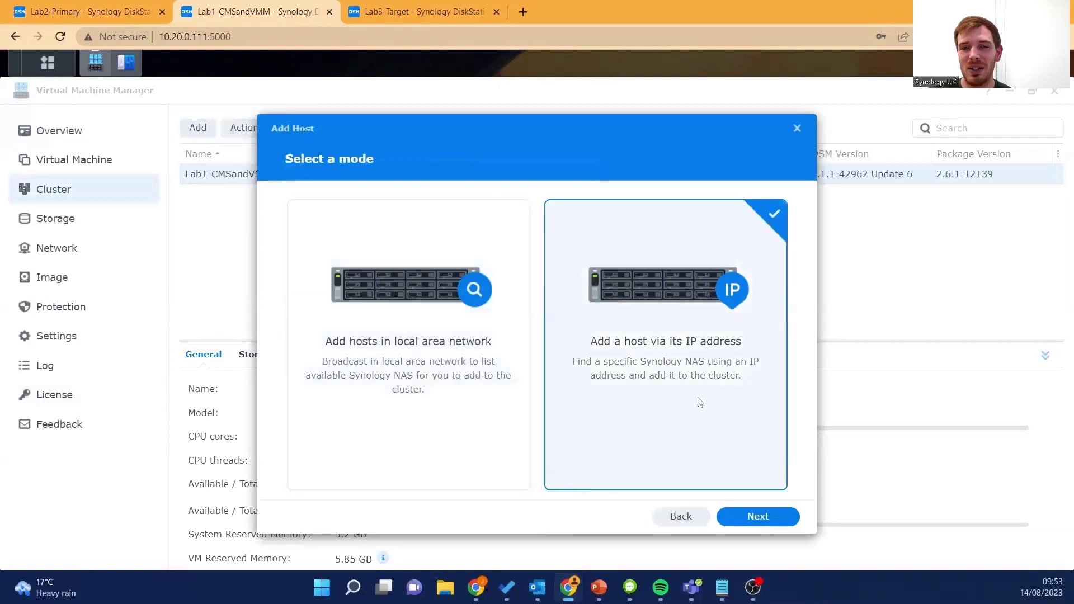
left_click(763, 517)
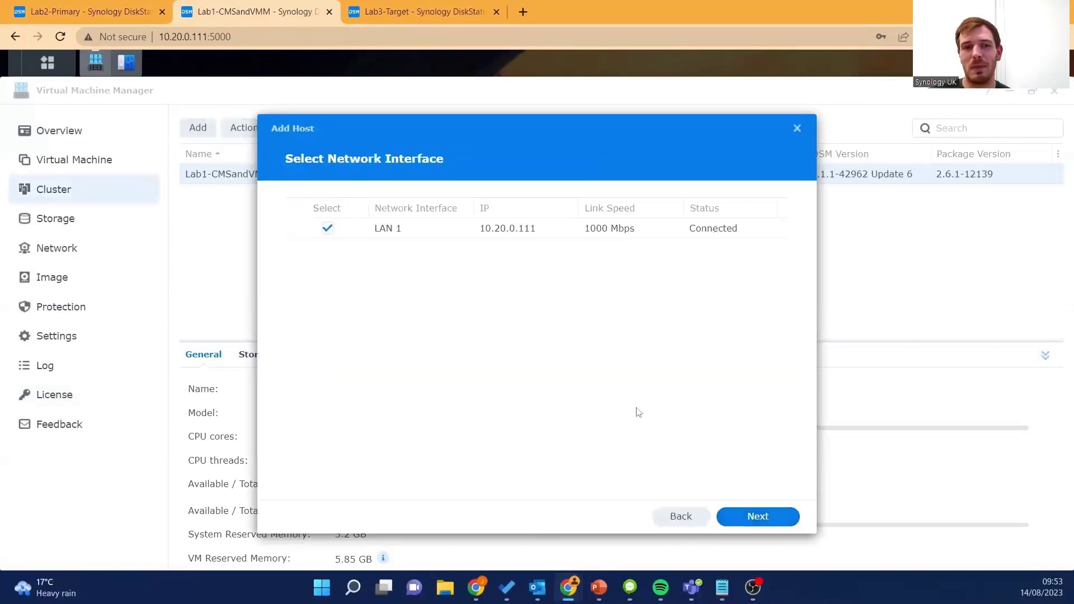
left_click(757, 517)
Enter the new host's IP address 10.20.0.113, the user salesadmin and the account password, keeping HTTPS port 5001
left_click(441, 212)
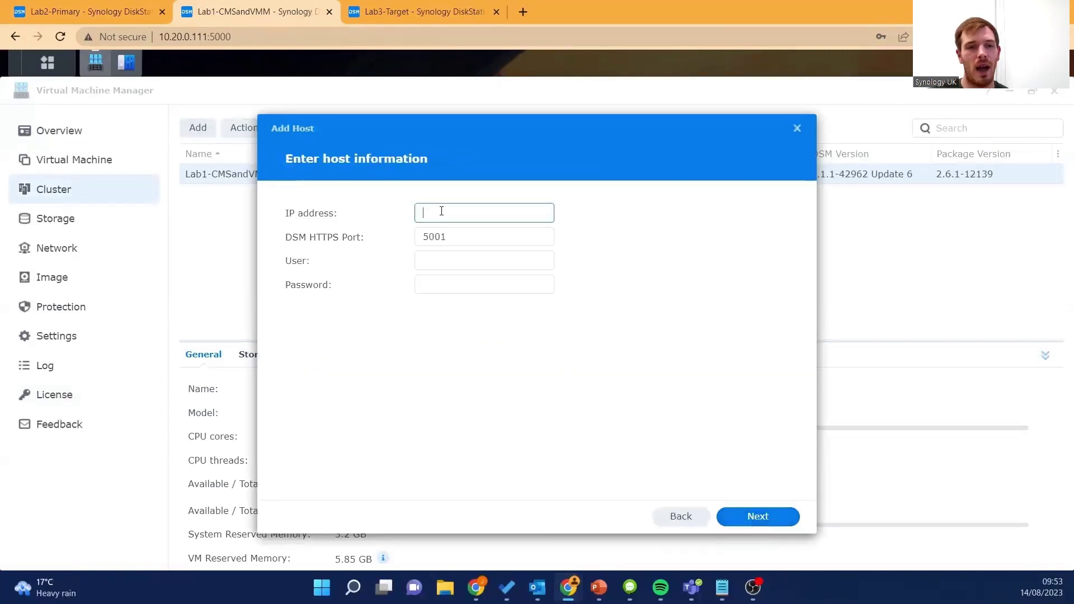
type("10.20.0")
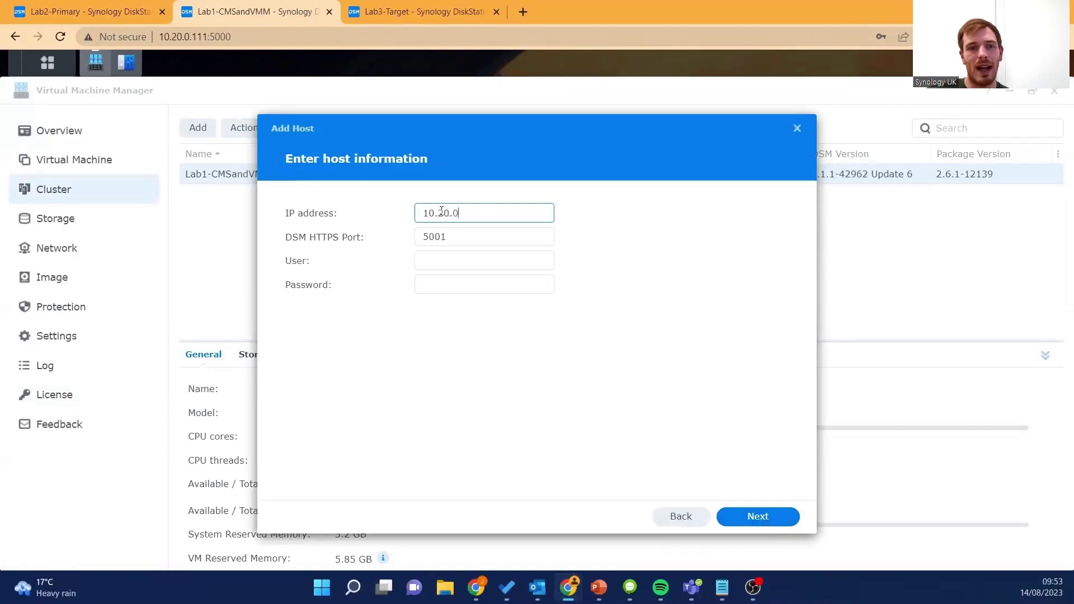
type(".11")
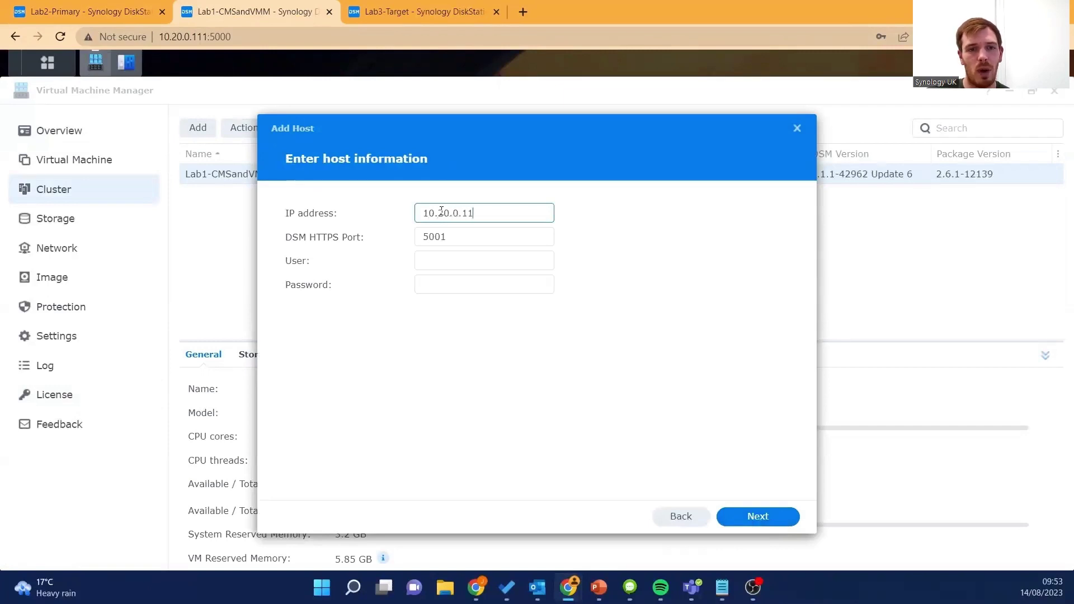
type("3")
left_click(450, 258)
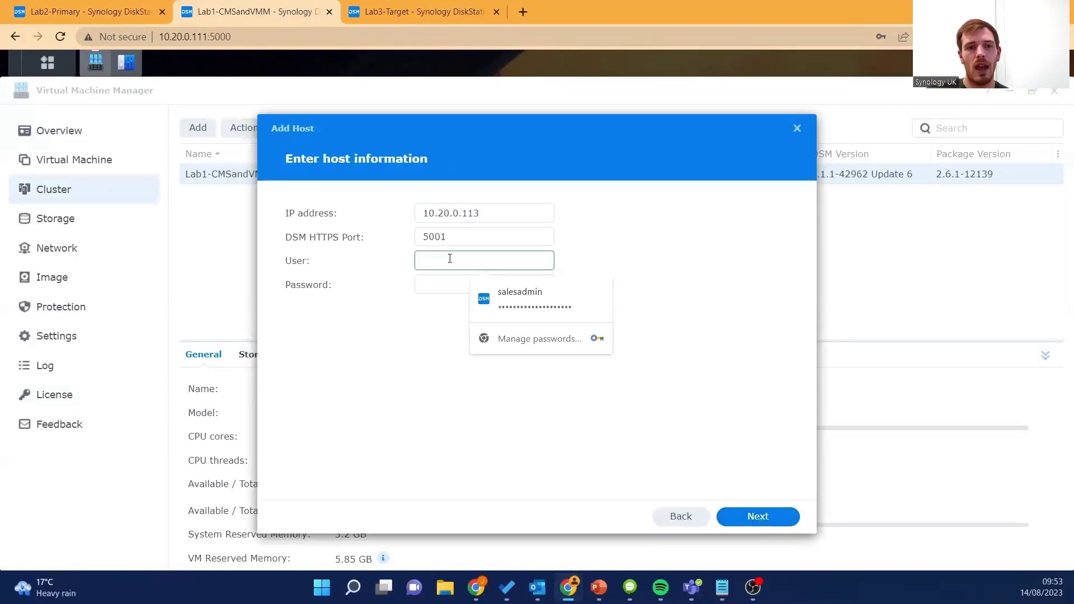
type("salesadm")
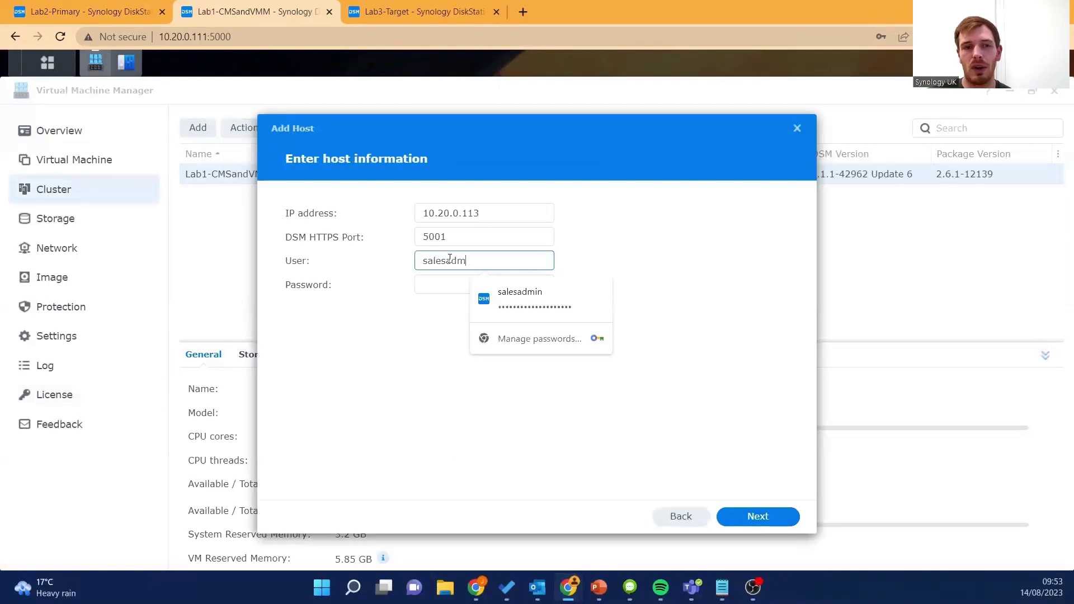
type("in")
left_click(424, 335)
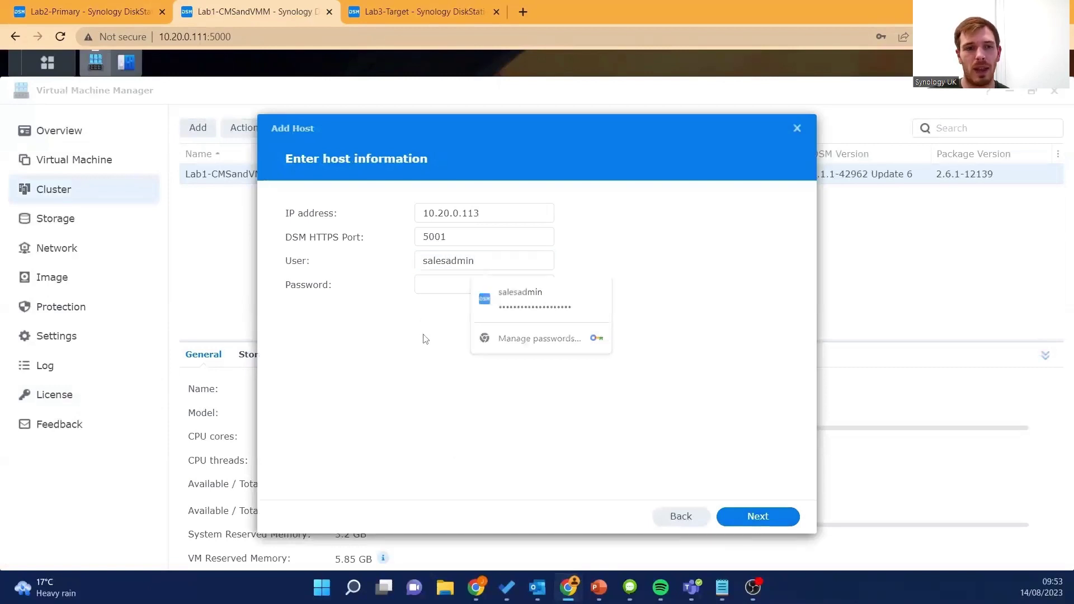
left_click(494, 287)
left_click(519, 322)
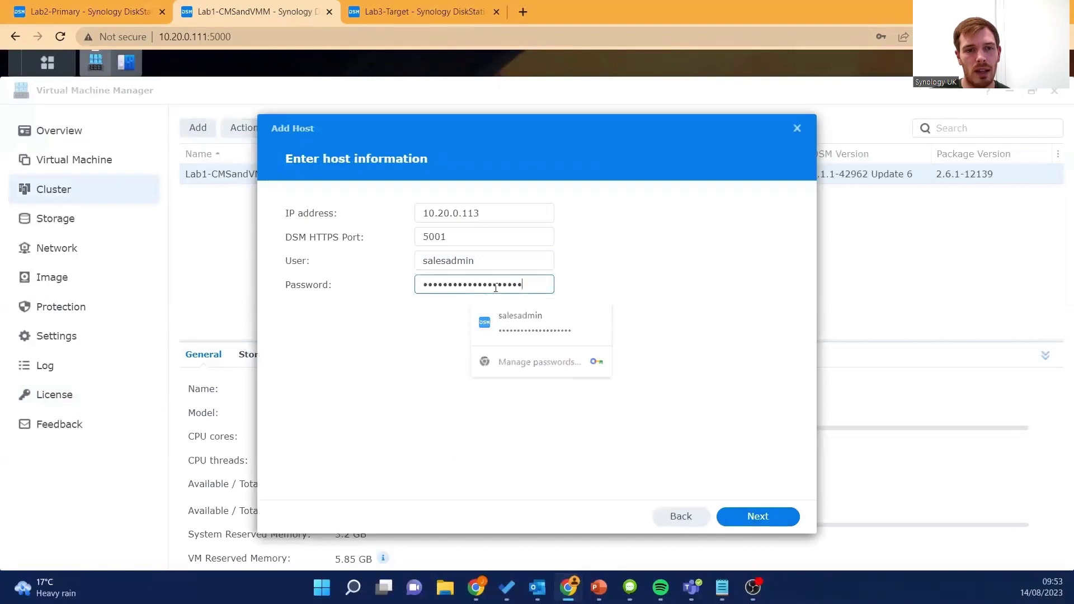
Submit the host login, declining the browser's password update, and continue with Lab2-Primary to the summary
left_click(770, 512)
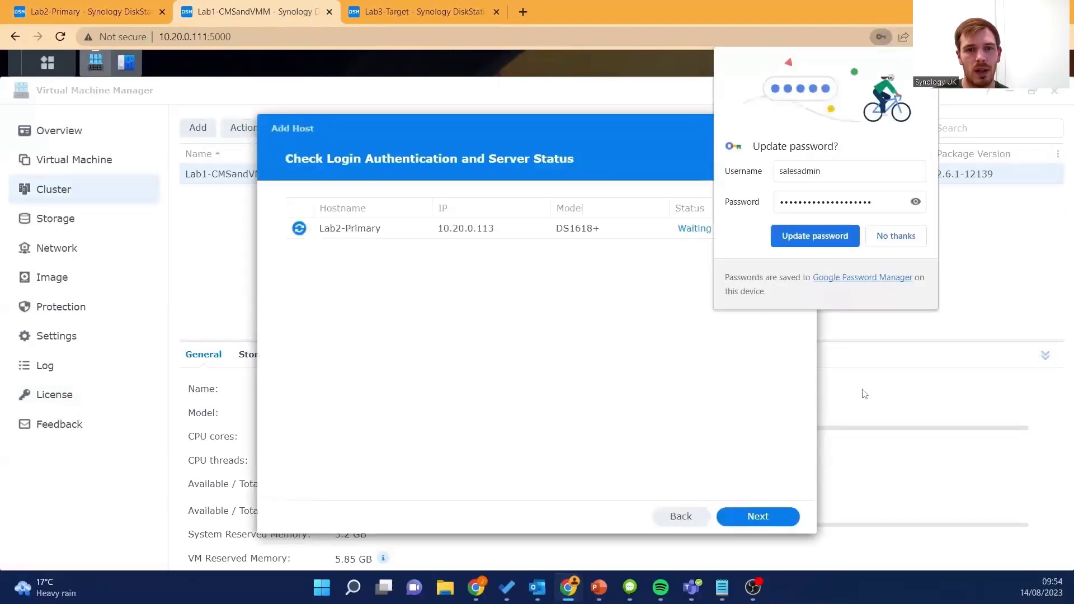
left_click(892, 237)
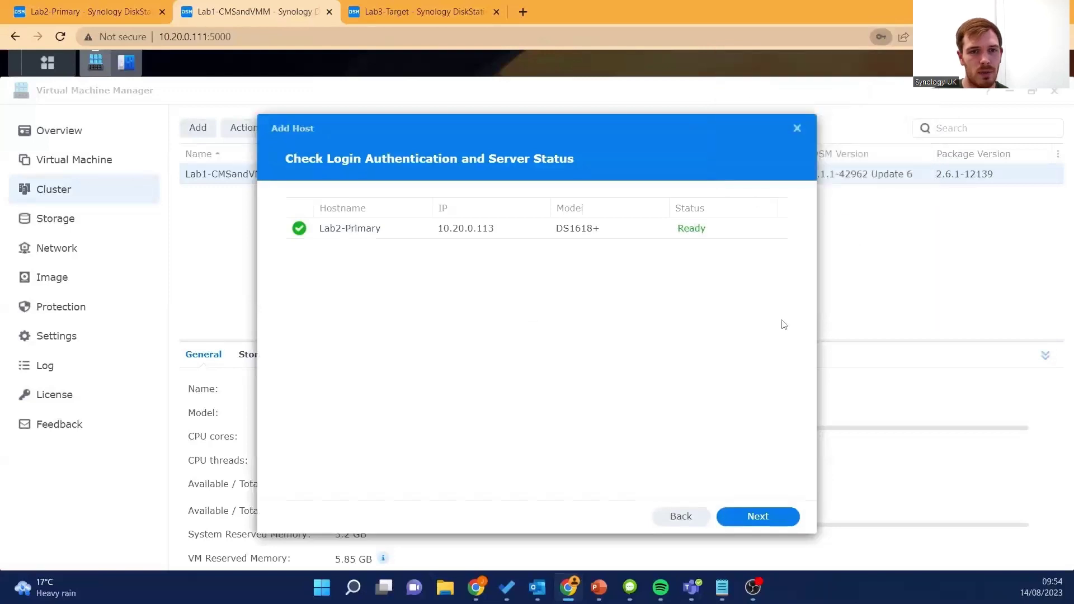
left_click(764, 517)
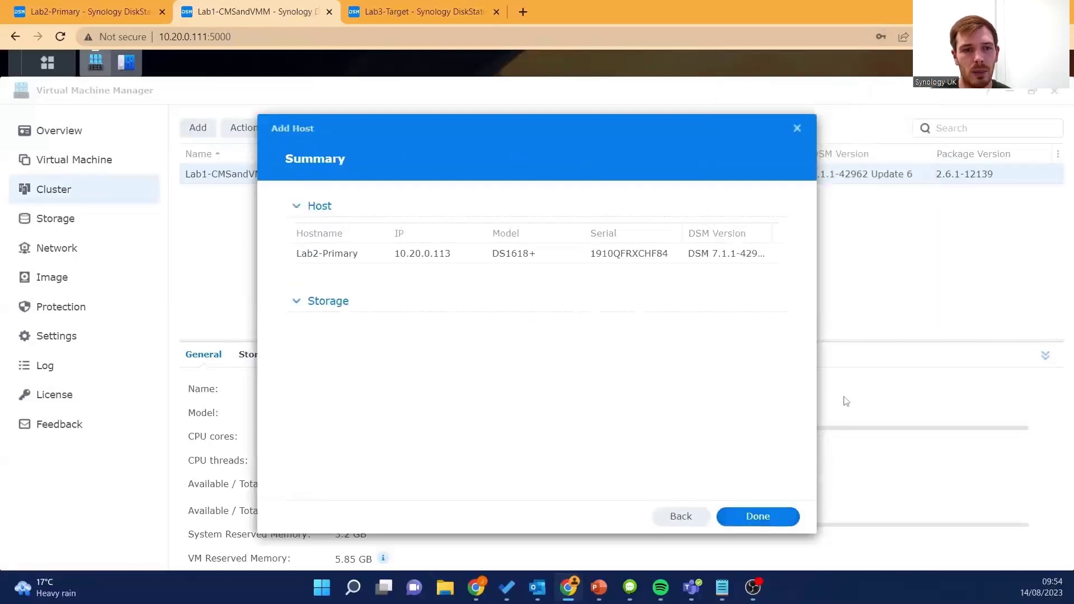
Finish adding Lab2-Primary to the cluster, and enter the IP address 10.20.0.115 for another new host
left_click(771, 516)
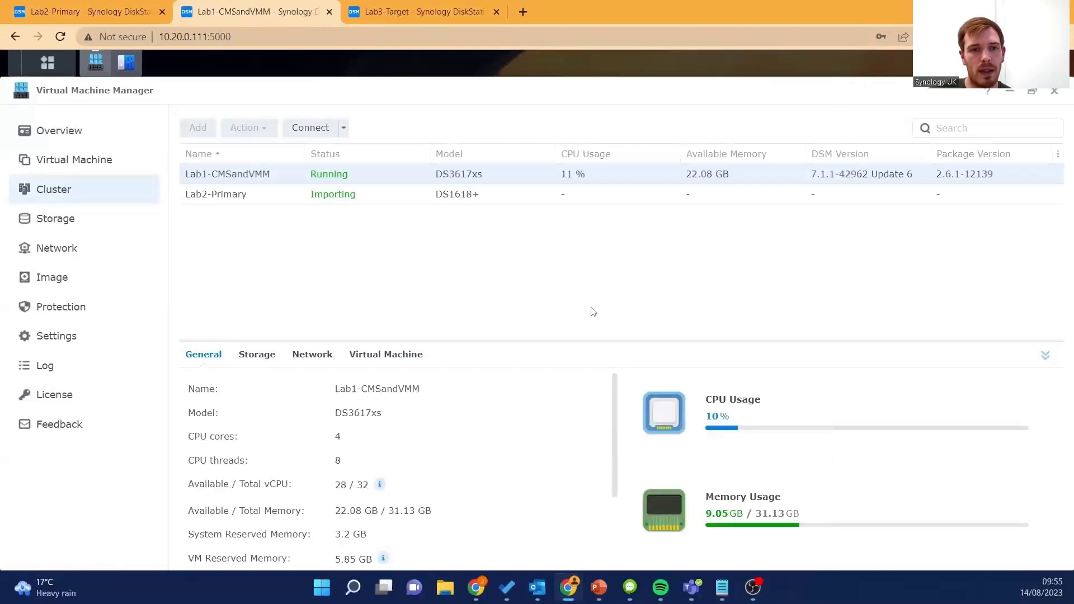
left_click(548, 510)
type("10.20.0.115")
Fill in the user salesadmin with the saved account password for the 10.20.0.115 host, and continue through the Add Host wizard
left_click(484, 261)
type("sale")
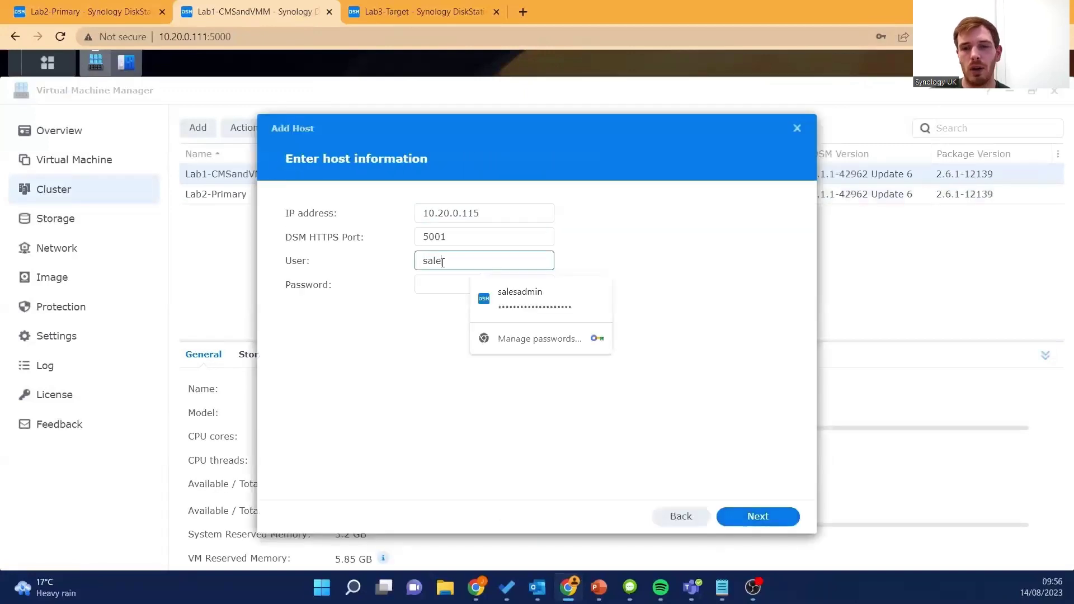
left_click(481, 300)
left_click(758, 516)
left_click(757, 515)
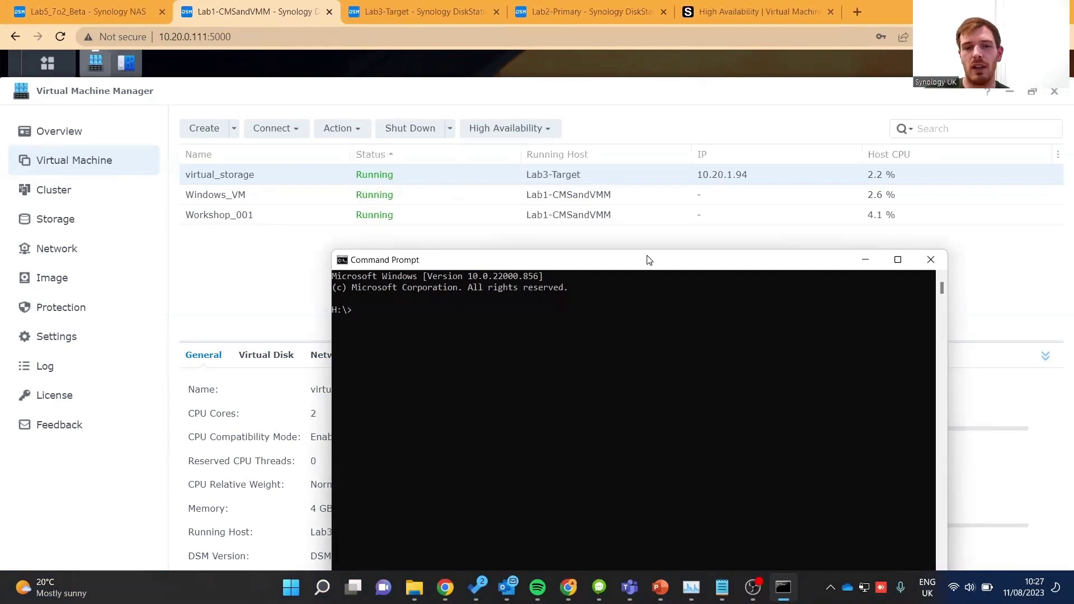
Move the Command Prompt clear of the virtual machine details and start a continuous ping of virtual_storage with ping 10.20.1.94 -t
left_click_drag(648, 260, 737, 238)
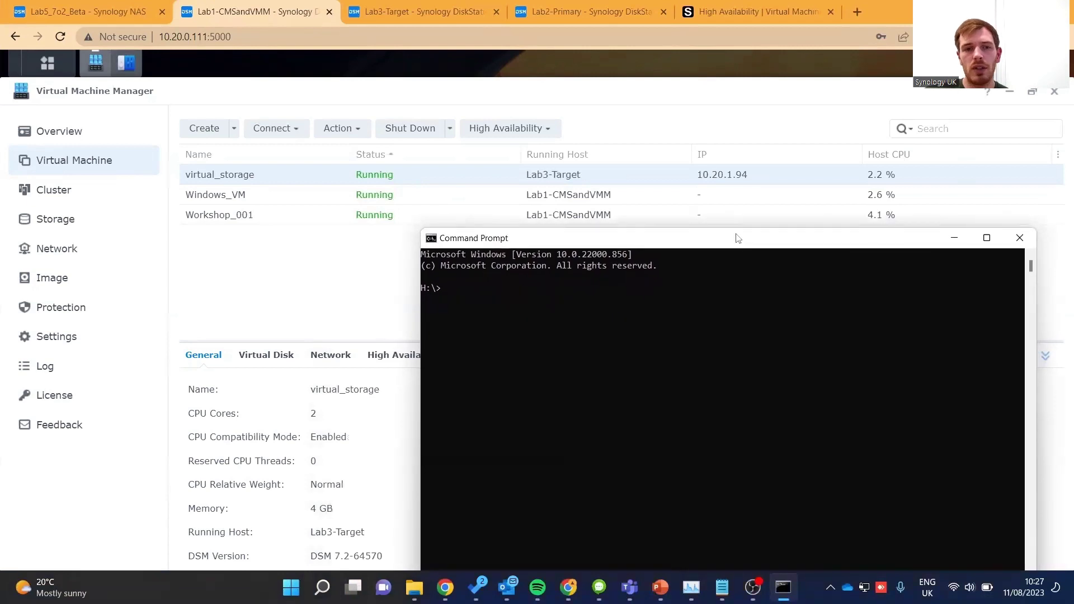
type("ping ")
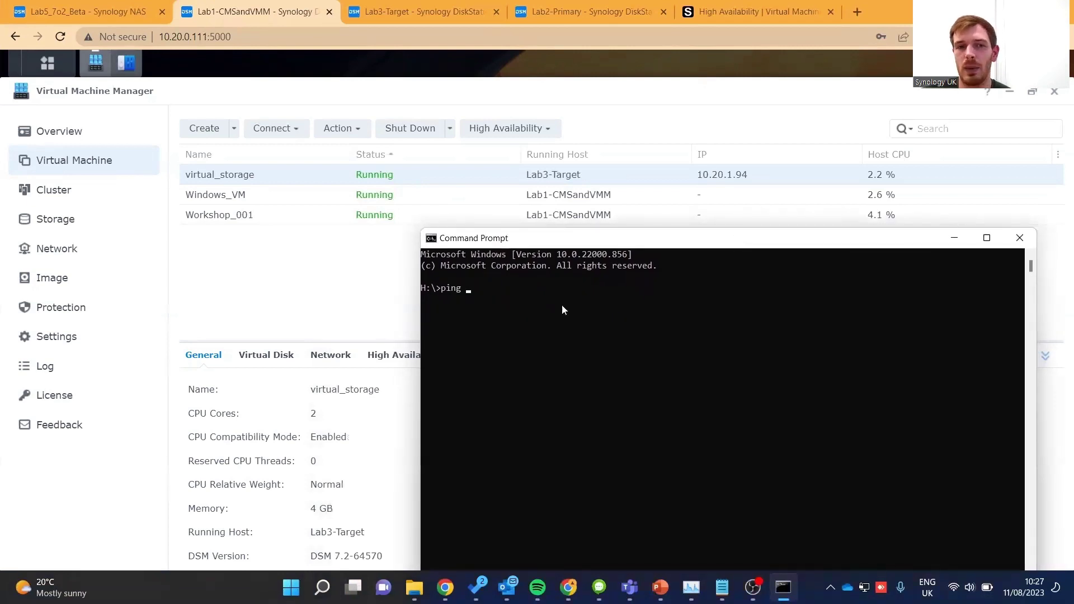
type("10")
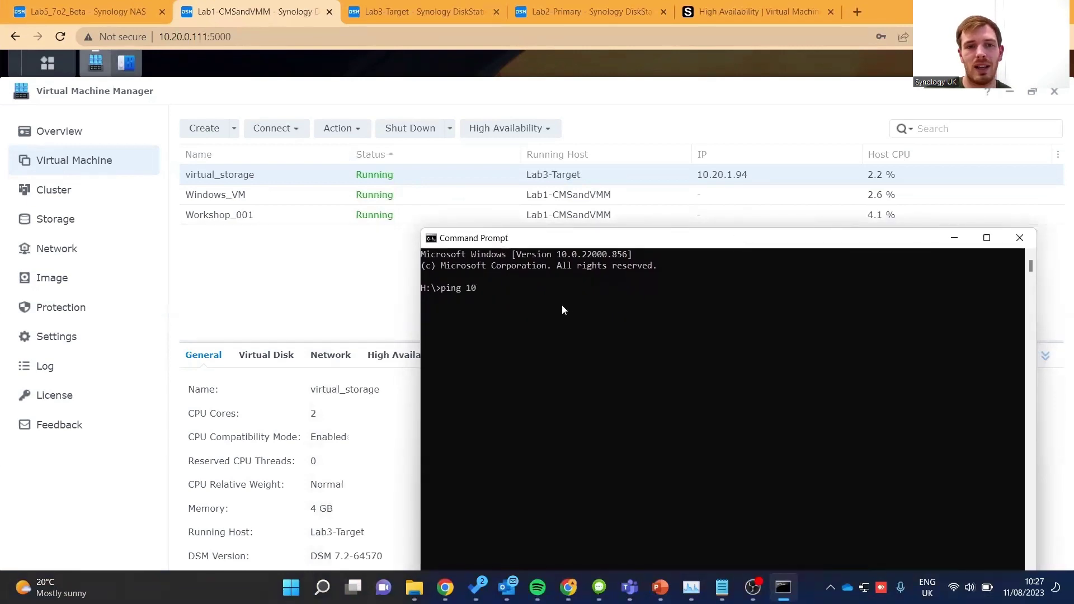
type(".20.1")
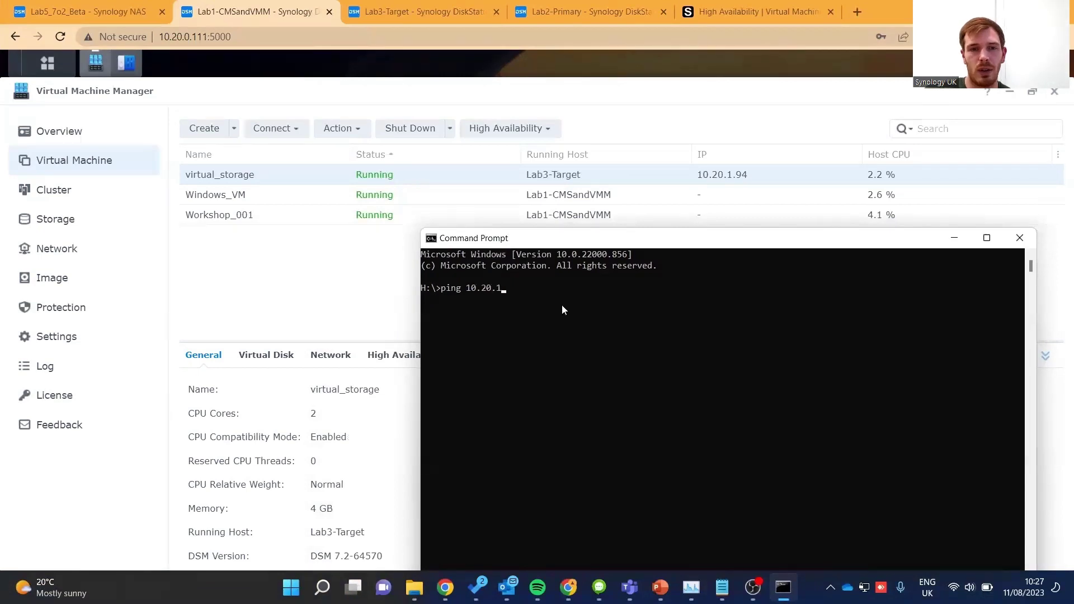
type(".94")
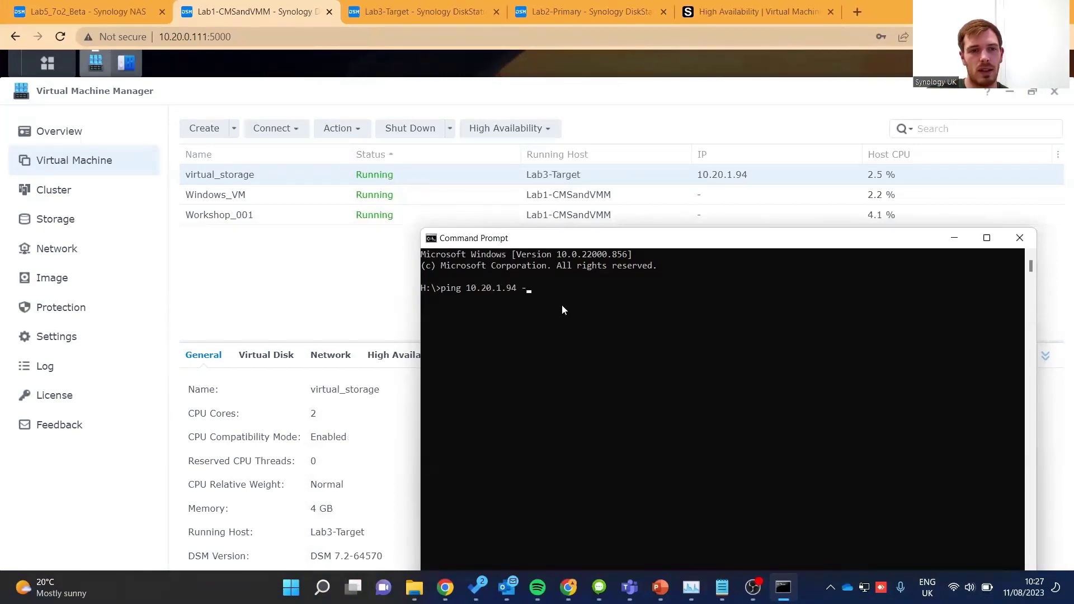
type(" -t")
key("Return")
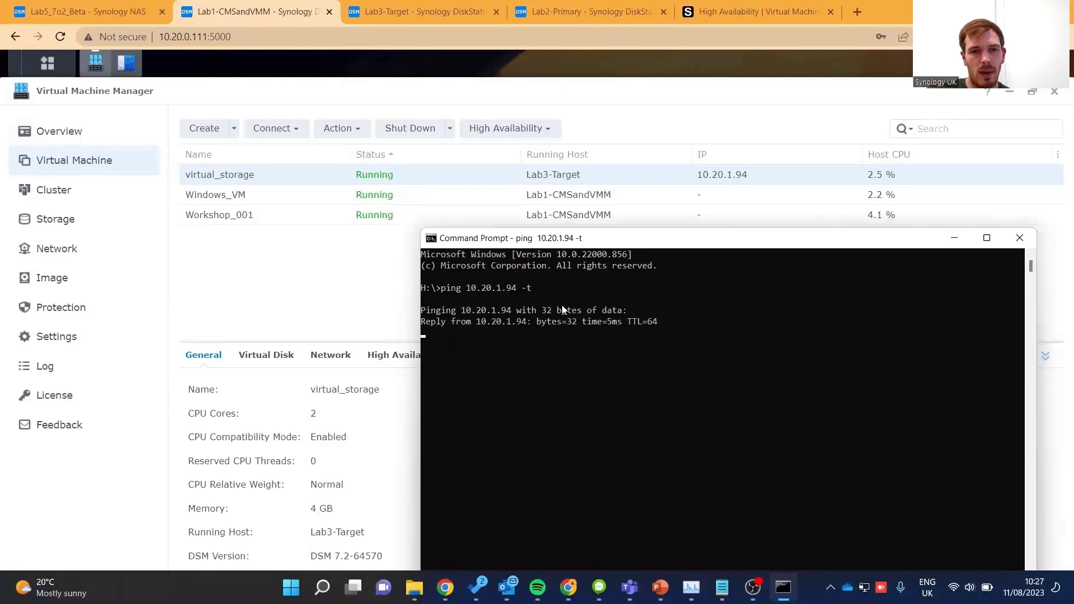